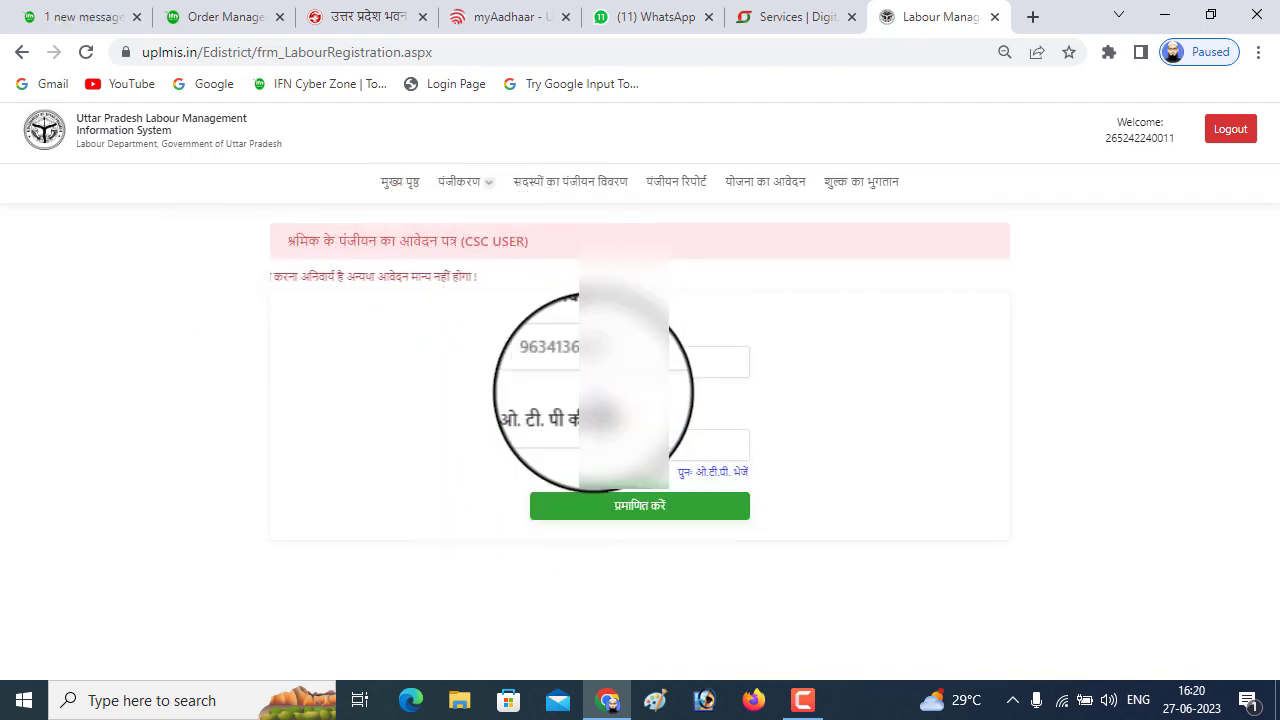
Submit the mobile OTP for verification and choose सहारनपुर as the मंडल
{"action": "left_click", "coordinate": [594, 505]}
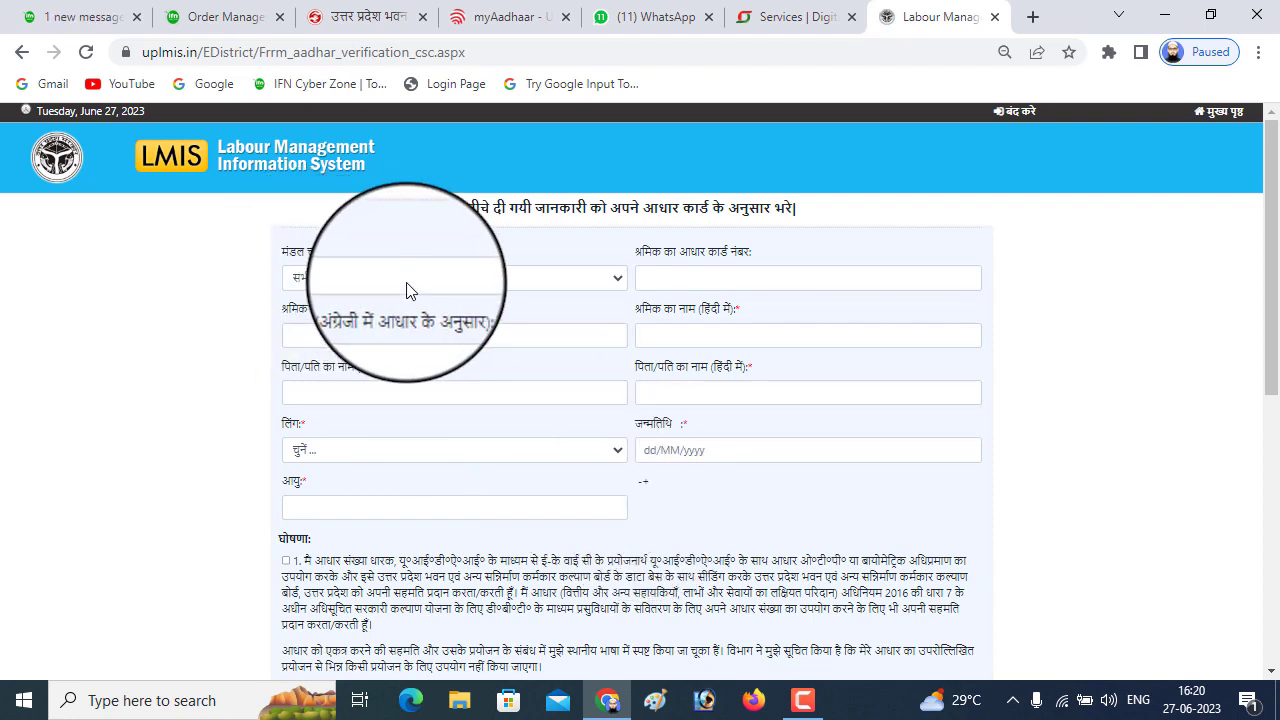
{"action": "left_click", "coordinate": [603, 285]}
{"action": "scroll", "coordinate": [508, 404], "scroll_direction": "down", "scroll_amount": 1}
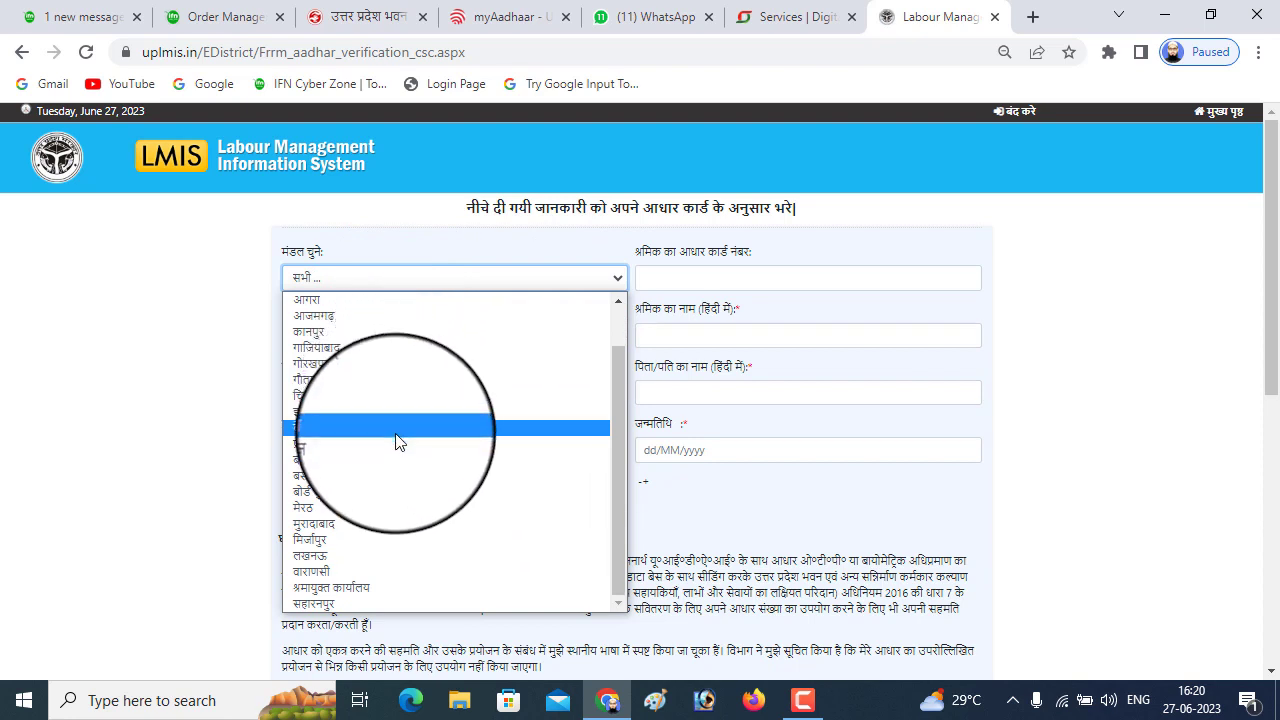
{"action": "left_click", "coordinate": [366, 604]}
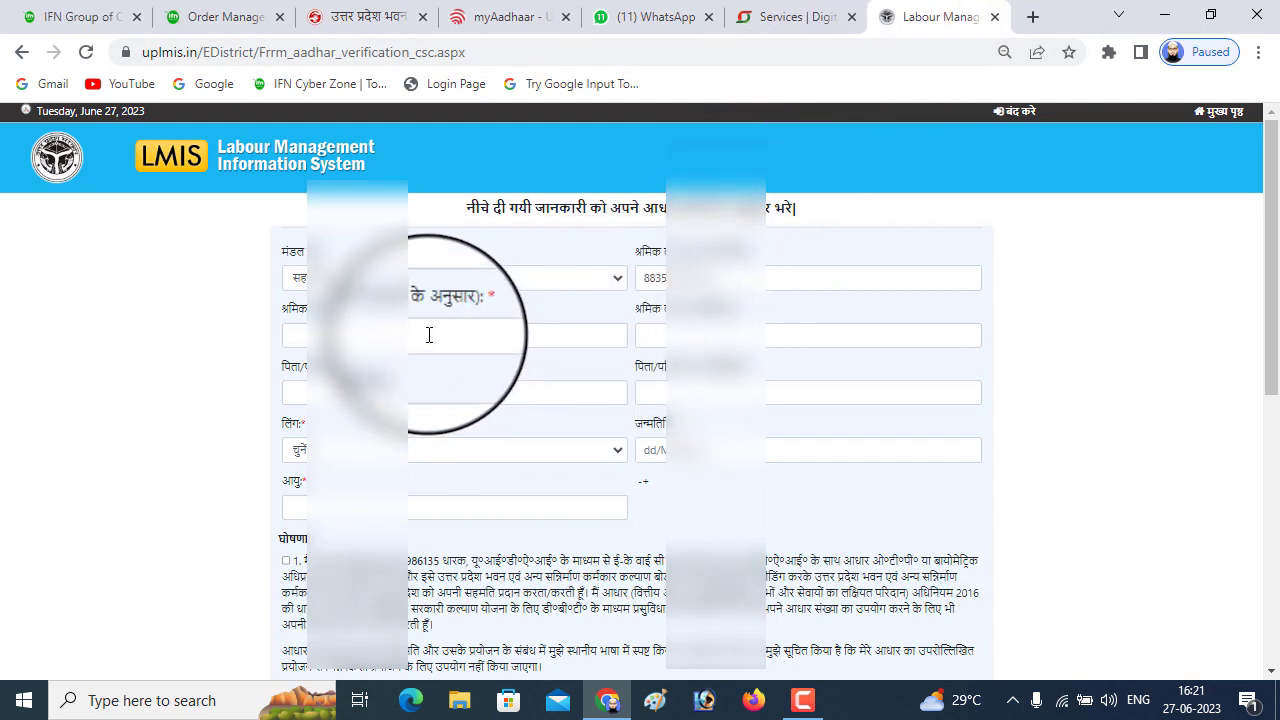
Enter the worker's and father's names in English and Hindi, switching the input language to Hindi
{"action": "left_click", "coordinate": [493, 334]}
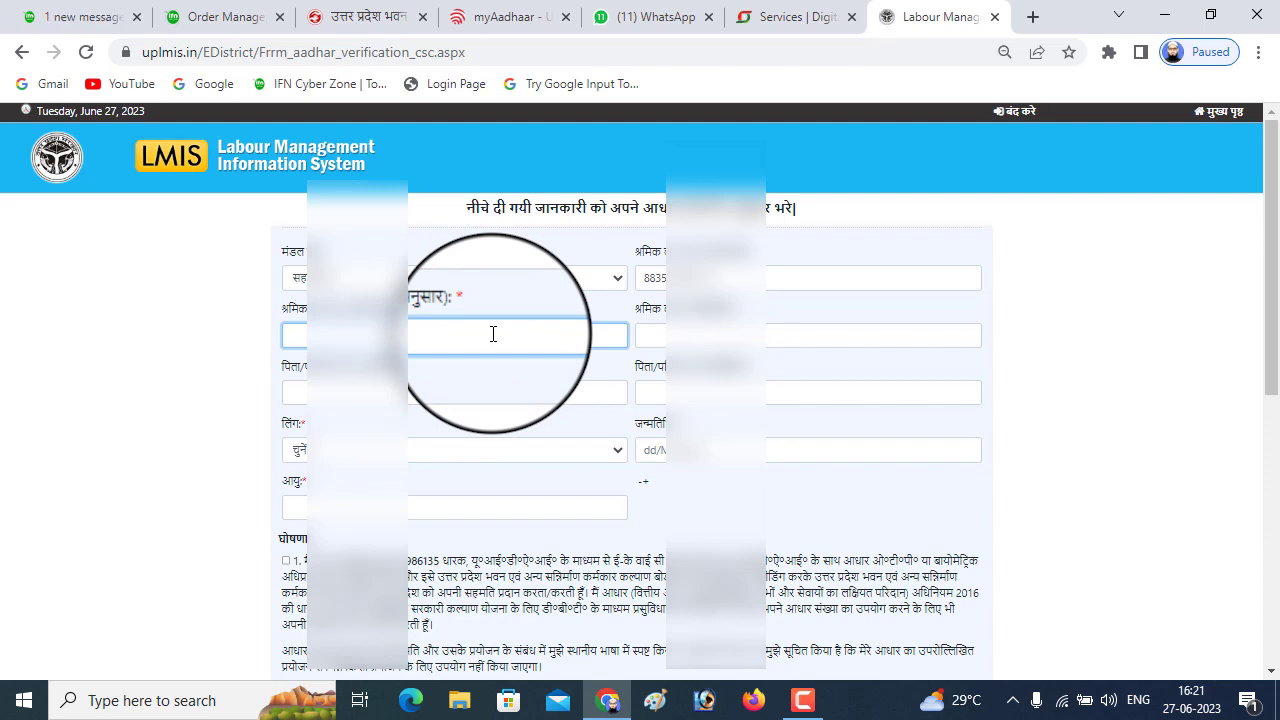
{"action": "type", "text": "Mo"}
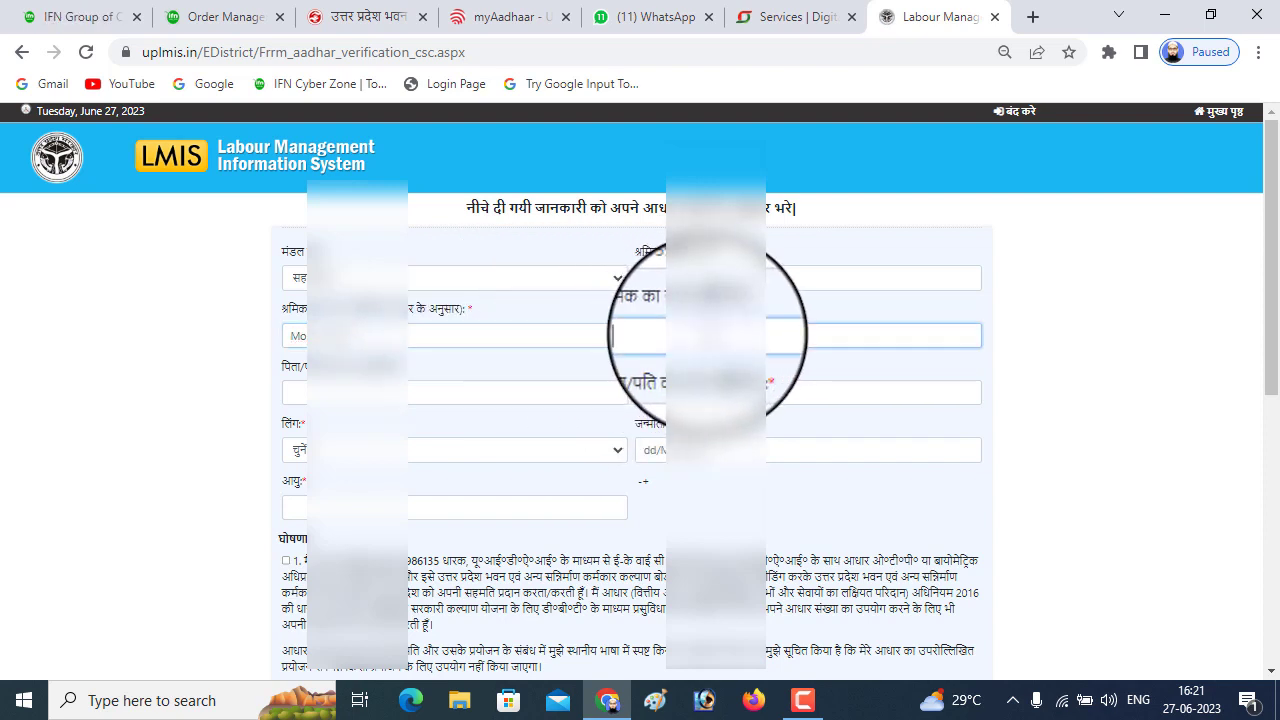
{"action": "type", "text": "इन्ति"}
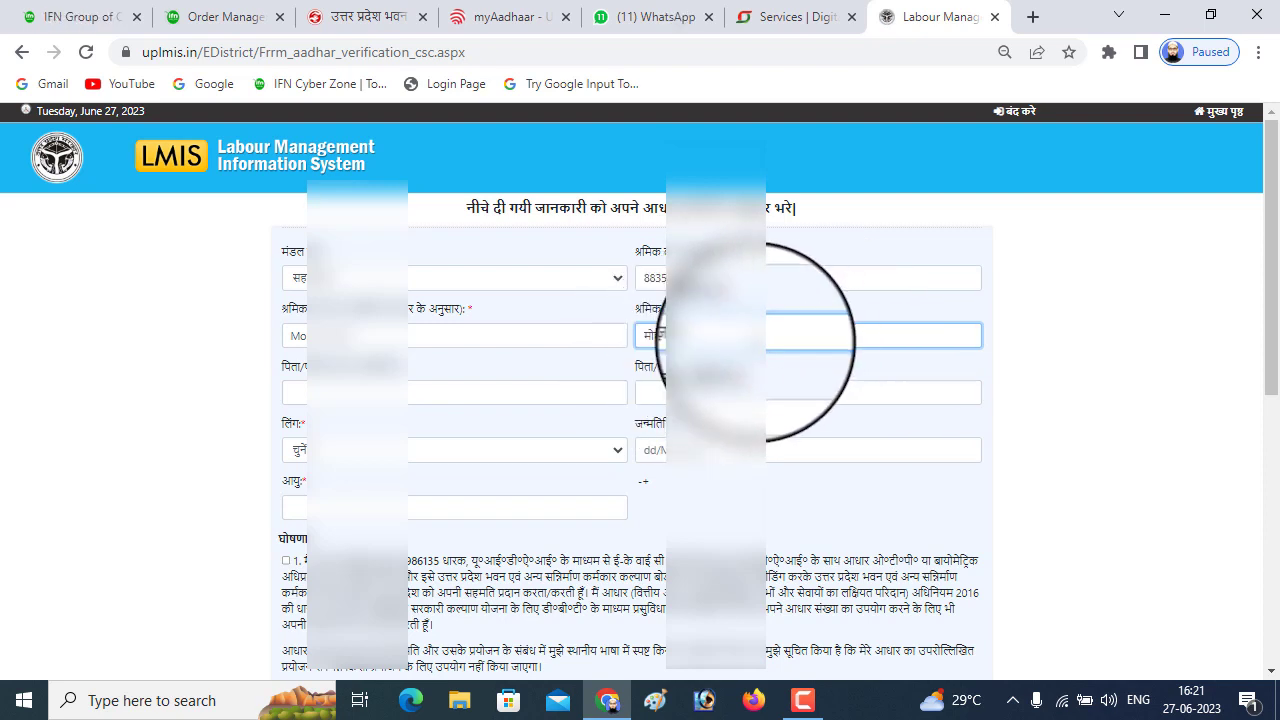
{"action": "left_click", "coordinate": [1138, 710]}
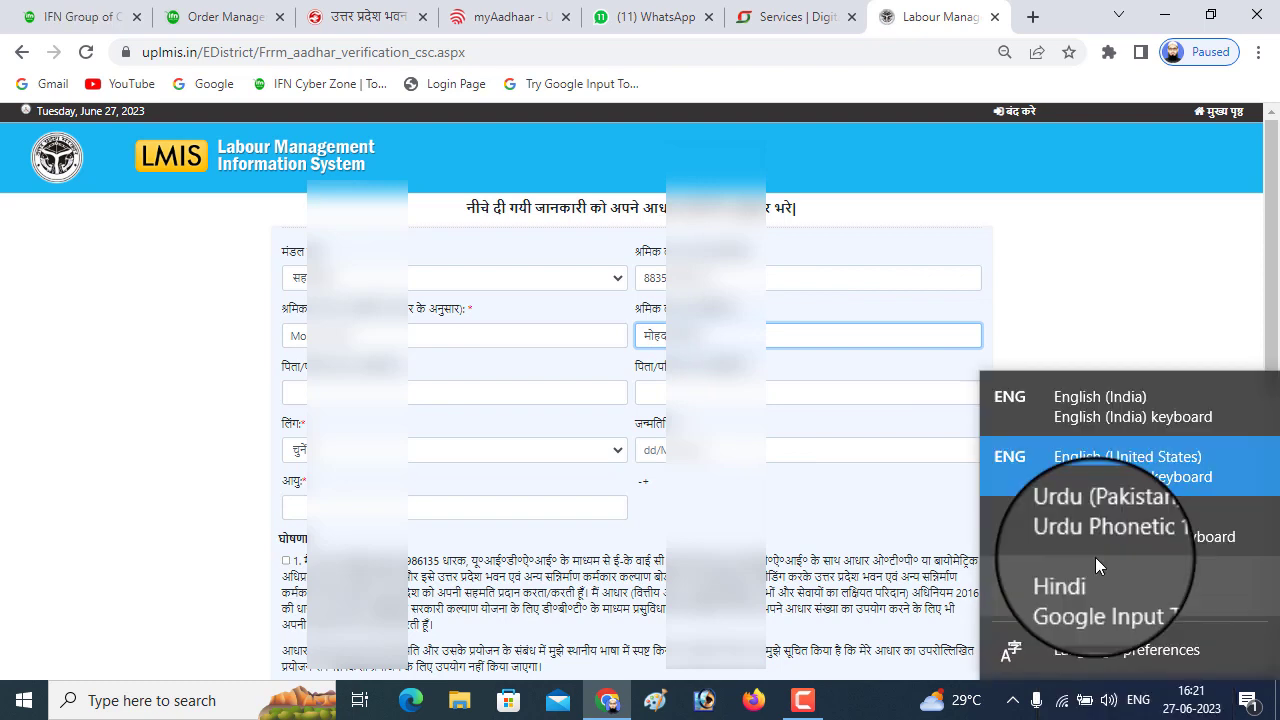
{"action": "left_click", "coordinate": [1108, 585]}
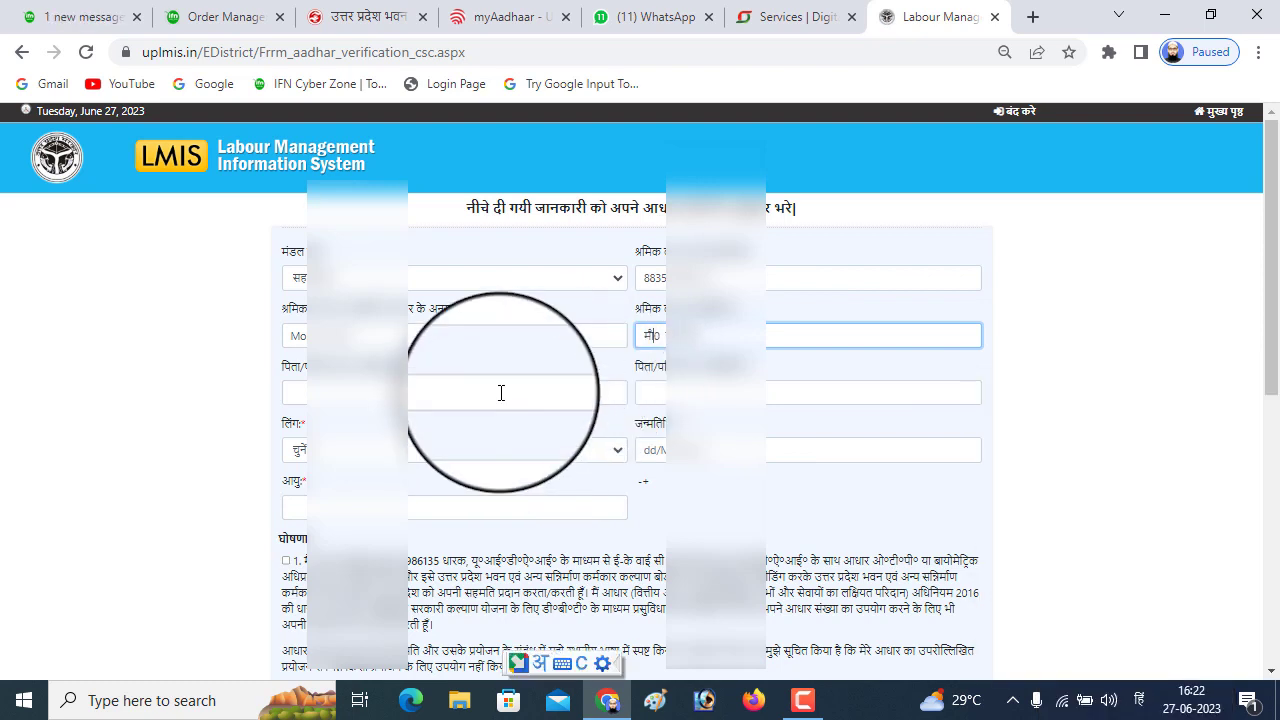
{"action": "left_click", "coordinate": [501, 393]}
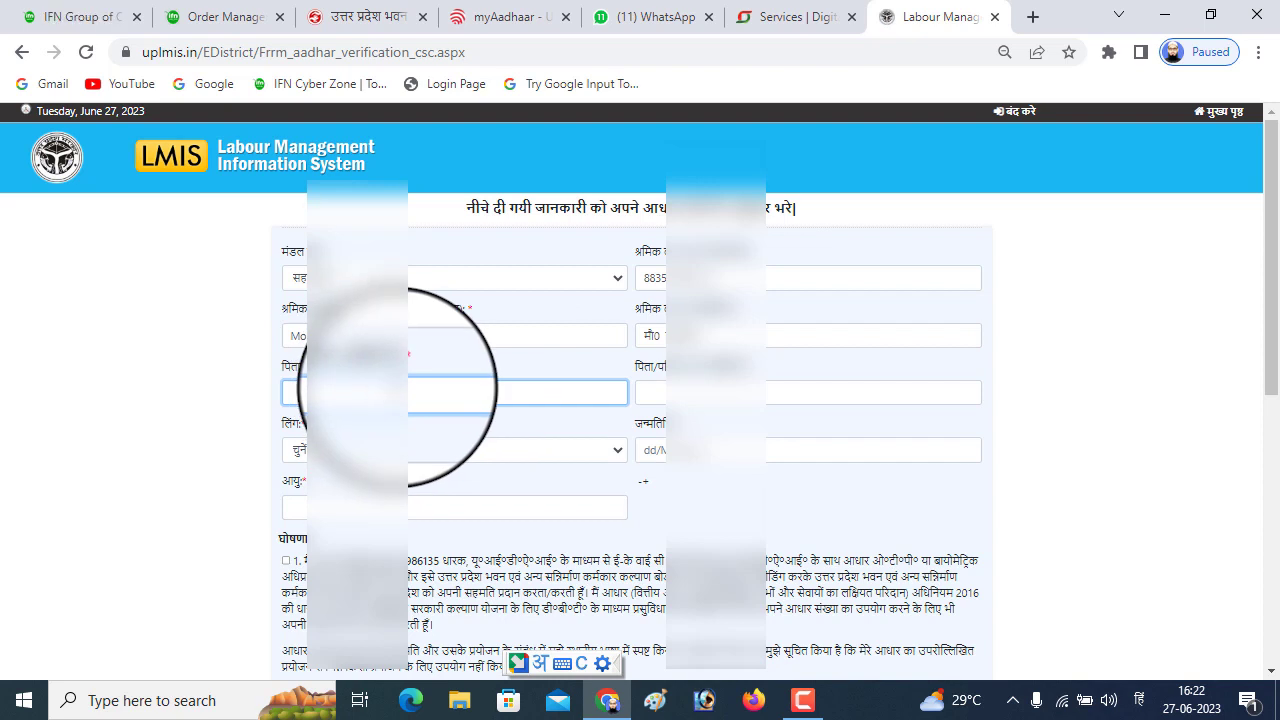
{"action": "key", "text": "alt+shift"}
{"action": "type", "text": "Kas"}
{"action": "left_click", "coordinate": [720, 392]}
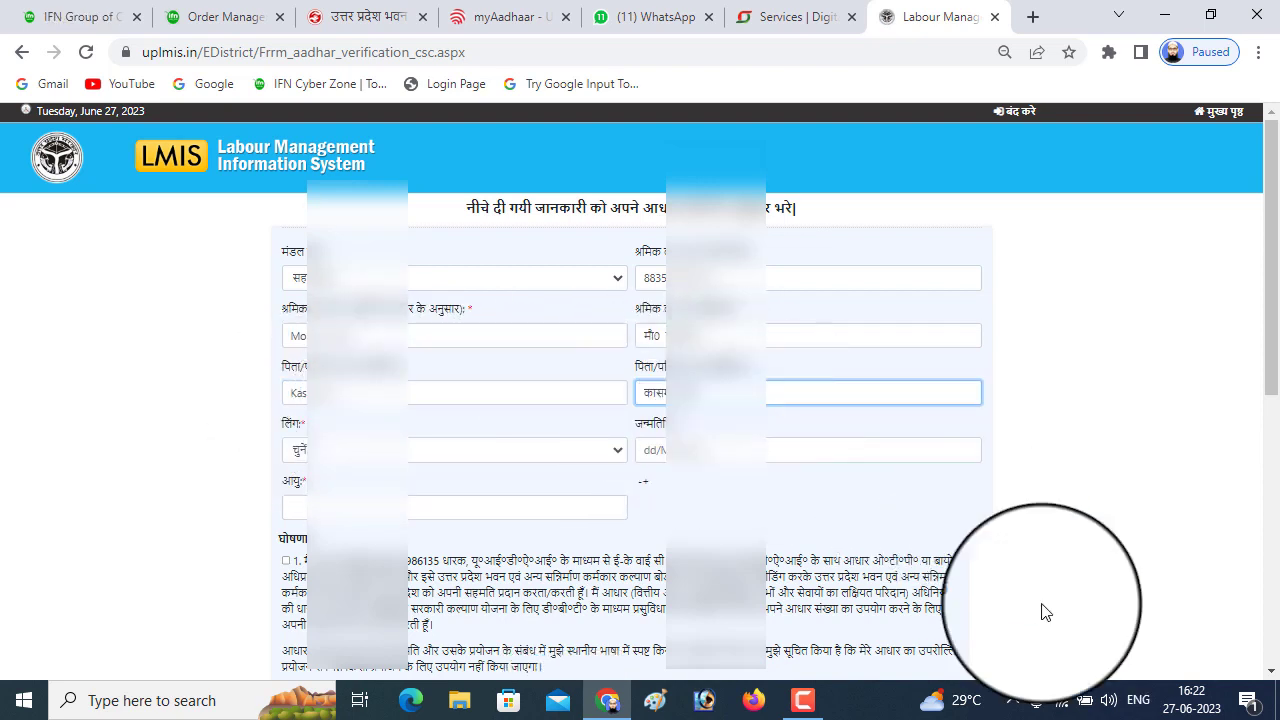
Set the gender to पुरुष and begin entering the date of birth
{"action": "left_click", "coordinate": [446, 455]}
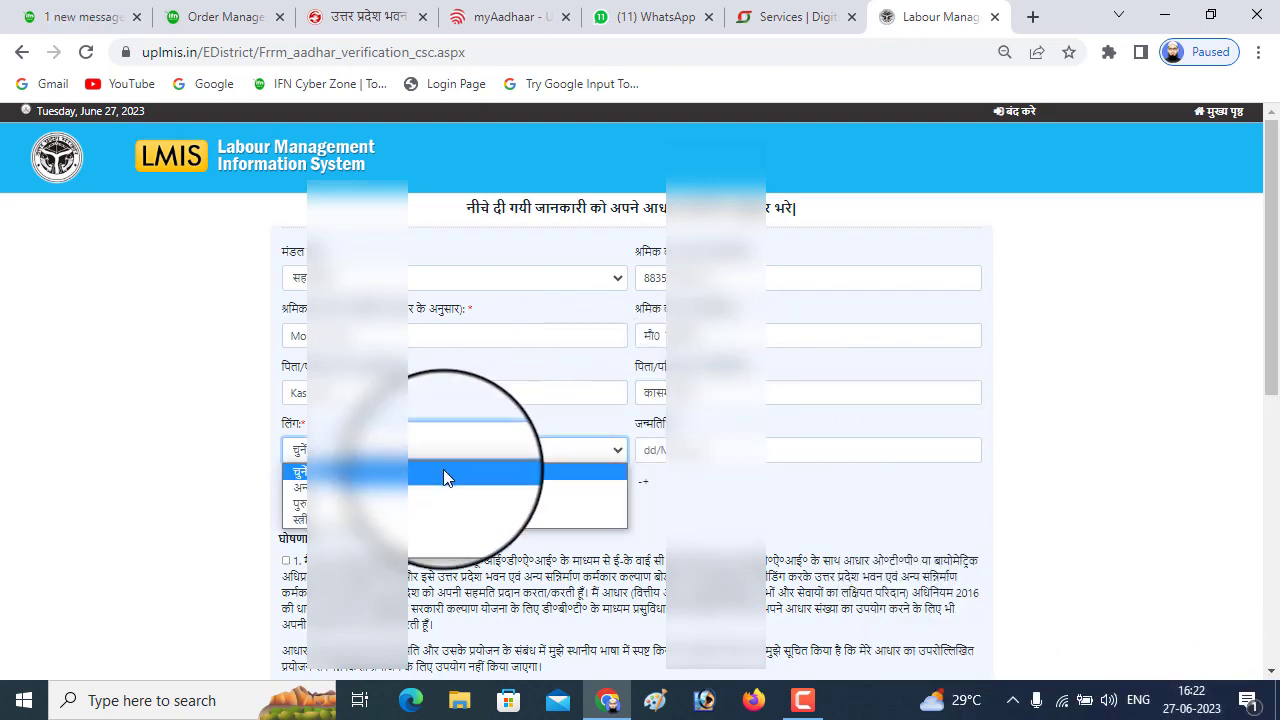
{"action": "left_click", "coordinate": [436, 512]}
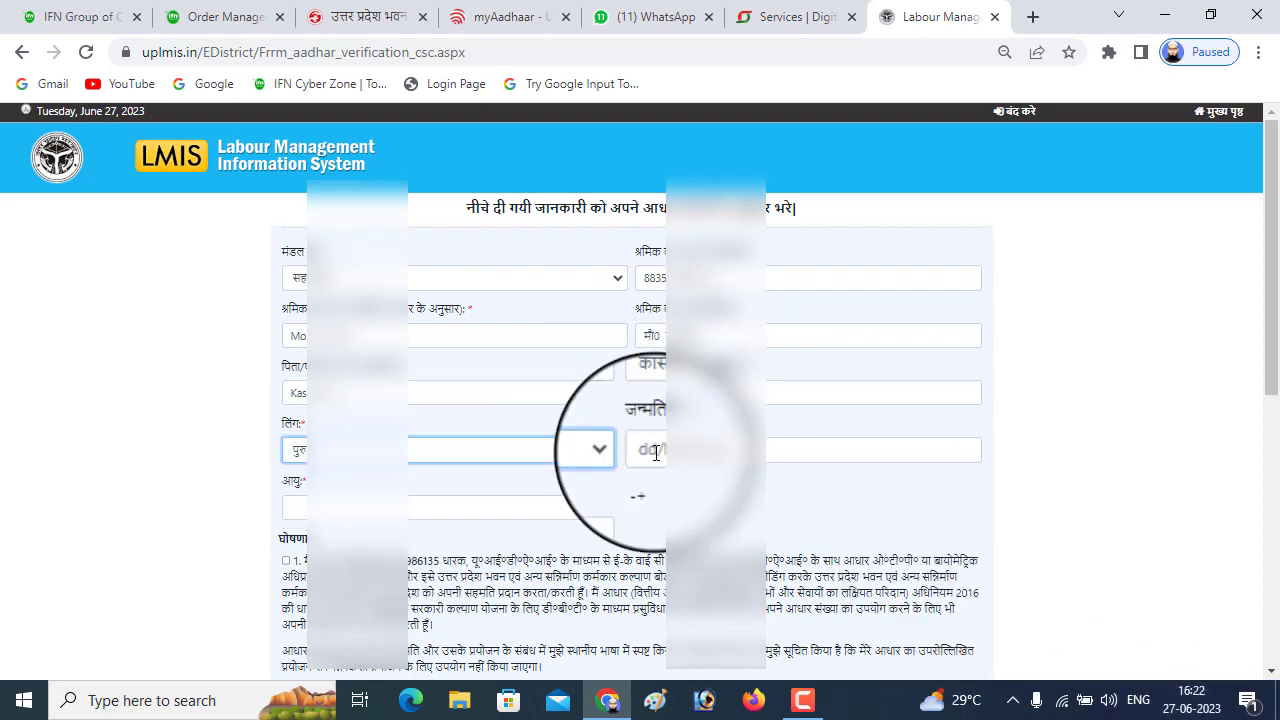
{"action": "type", "text": "01/0"}
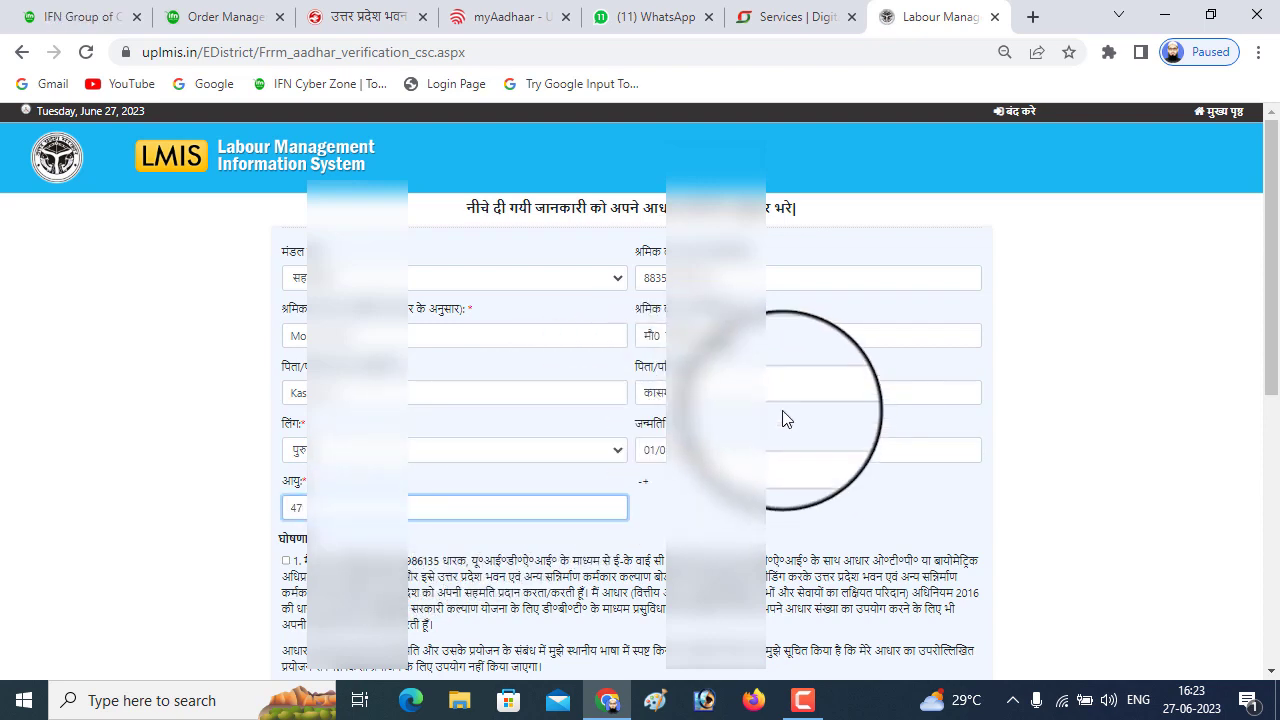
Enter age 47, submit for Aadhaar verification and dismiss the verified message
{"action": "scroll", "coordinate": [557, 440], "scroll_direction": "down", "scroll_amount": 1}
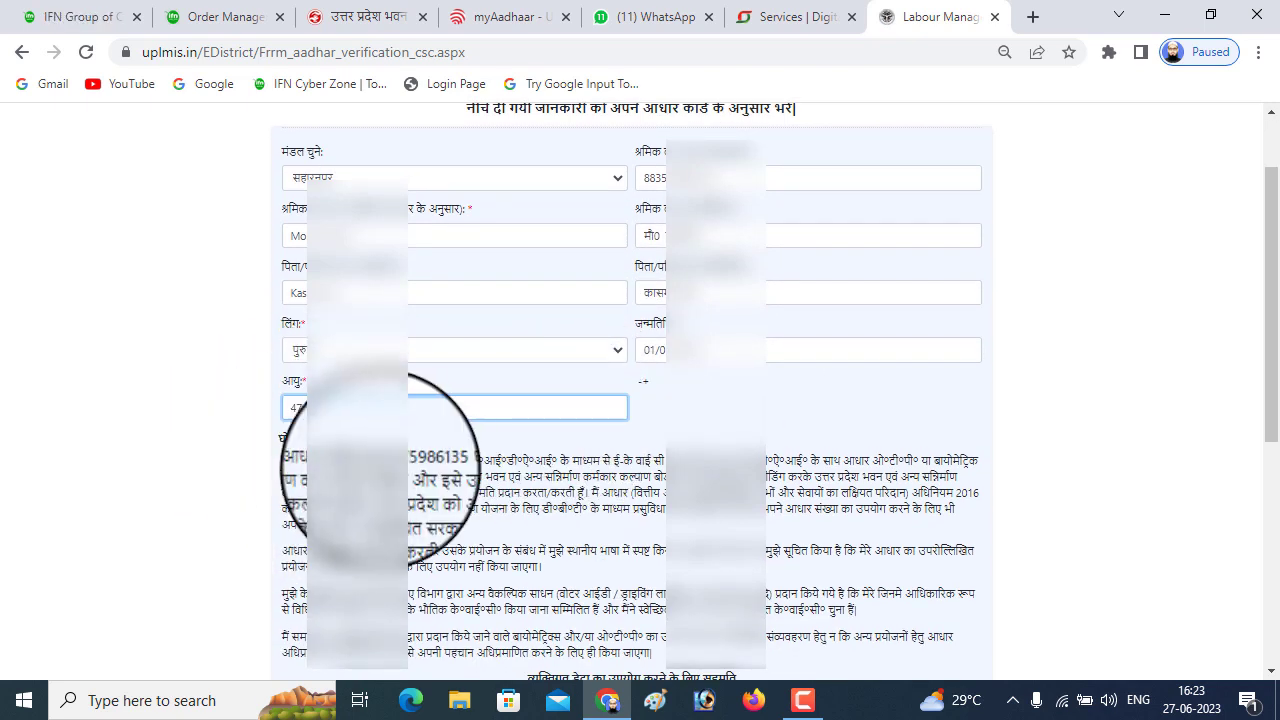
{"action": "type", "text": "47"}
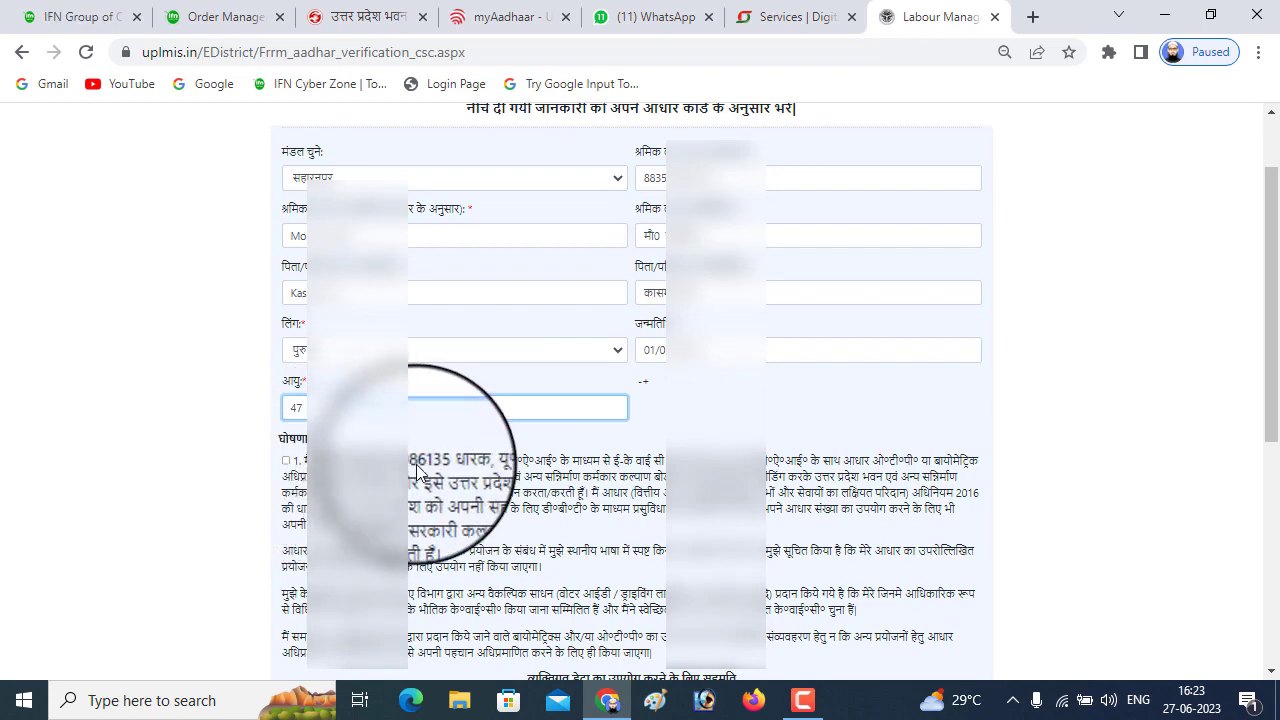
{"action": "scroll", "coordinate": [285, 270], "scroll_direction": "down", "scroll_amount": 2}
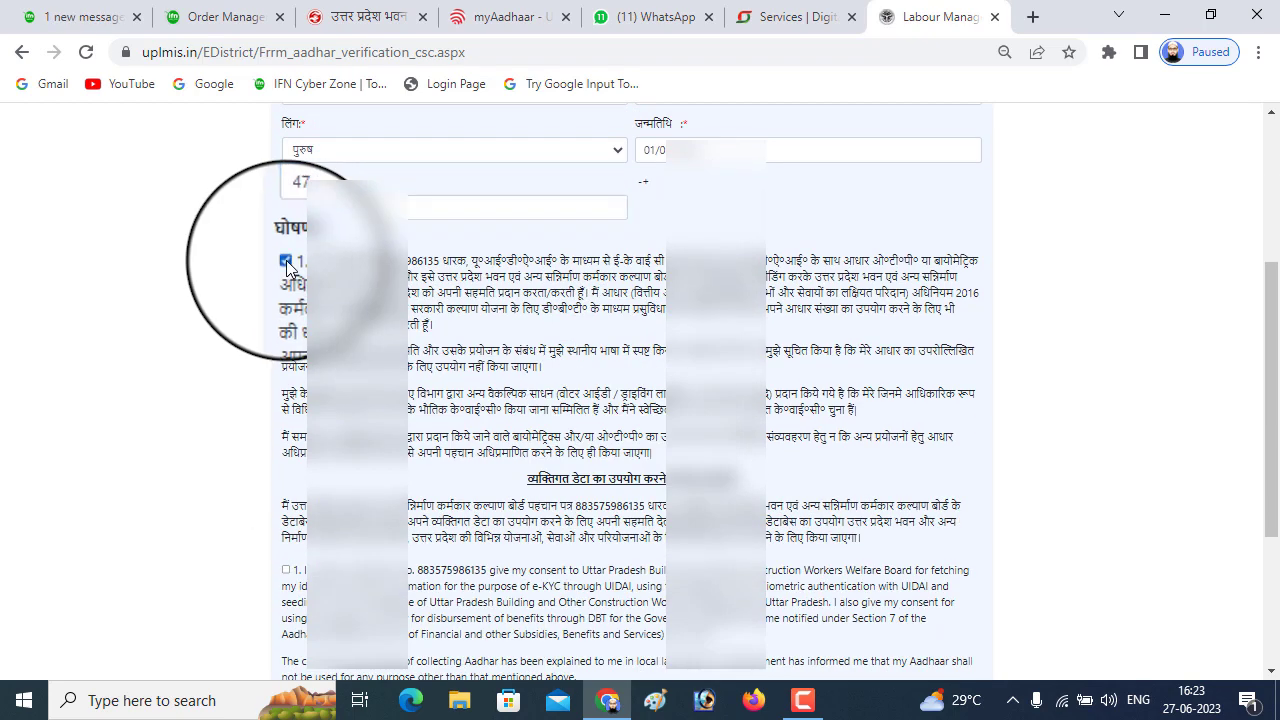
{"action": "scroll", "coordinate": [287, 262], "scroll_direction": "down", "scroll_amount": 2}
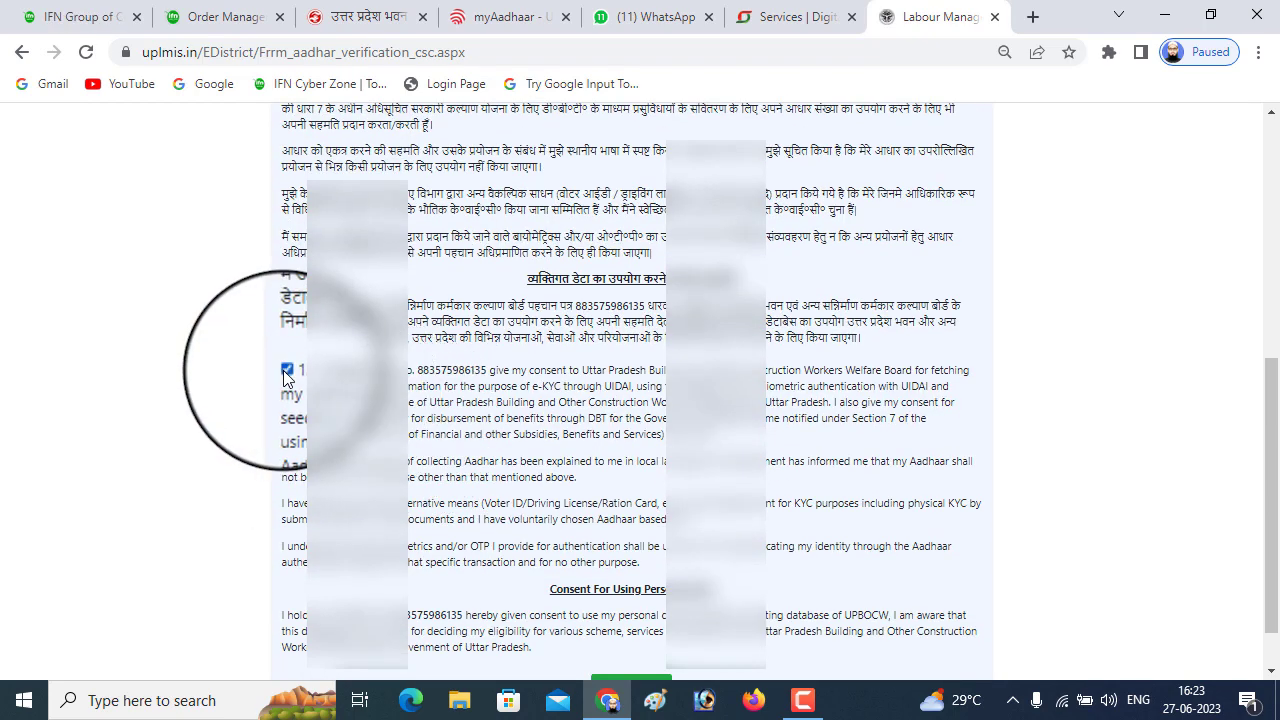
{"action": "scroll", "coordinate": [400, 280], "scroll_direction": "up", "scroll_amount": 3}
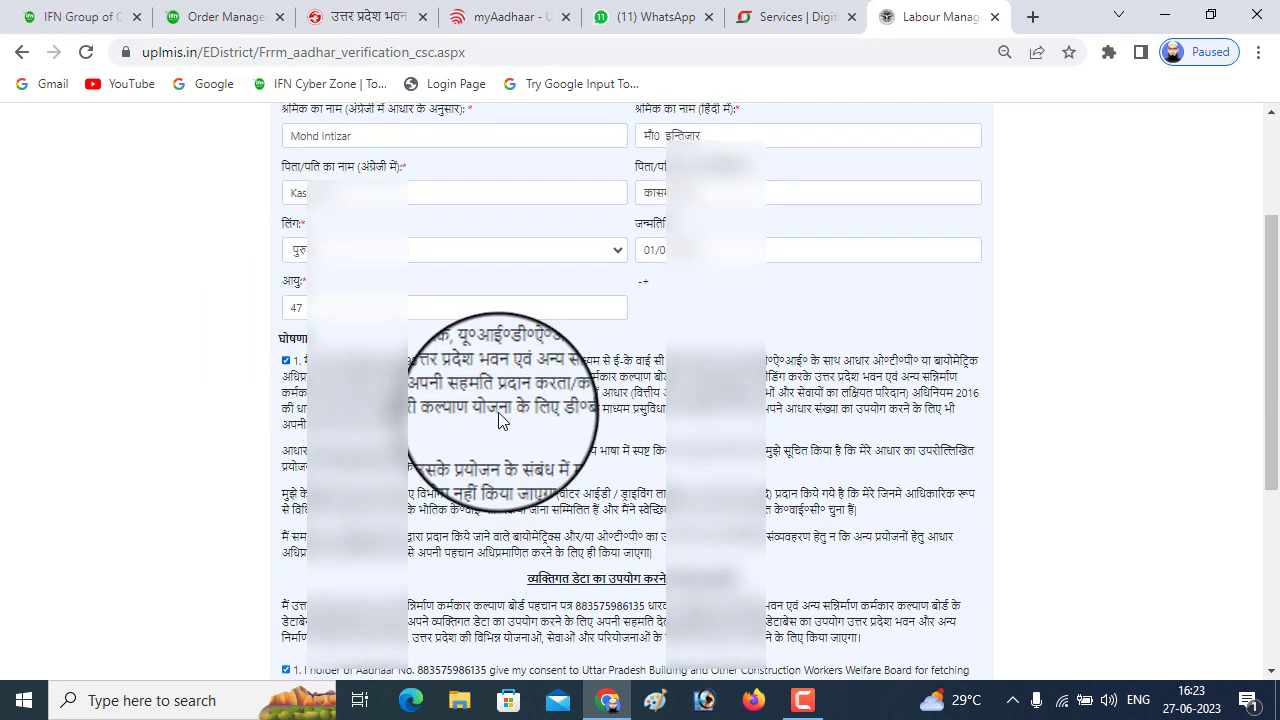
{"action": "scroll", "coordinate": [500, 420], "scroll_direction": "down", "scroll_amount": 5}
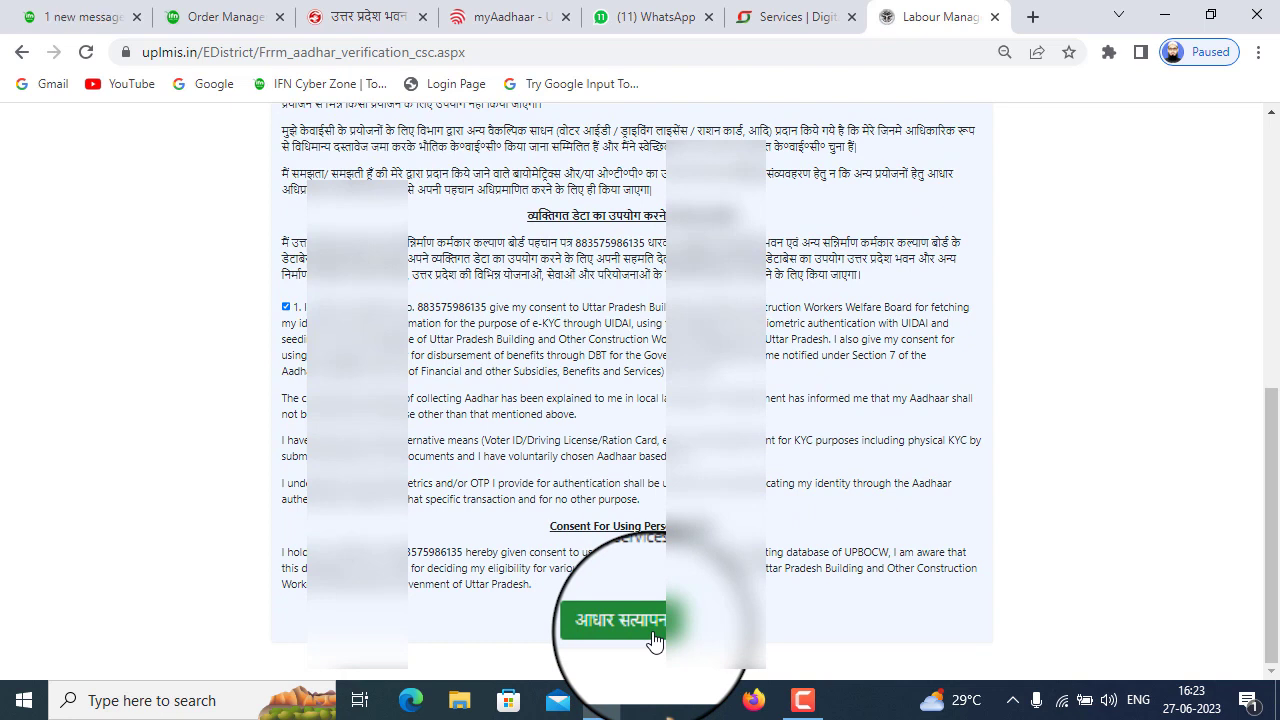
{"action": "left_click", "coordinate": [655, 640]}
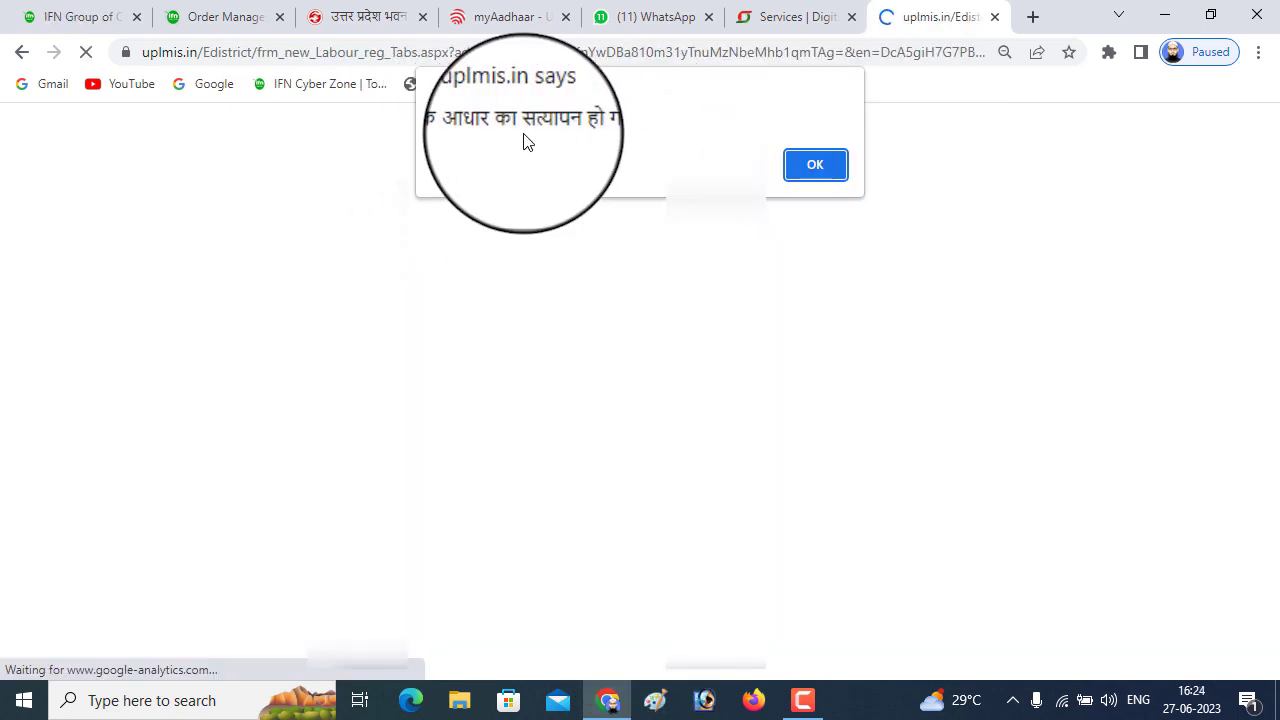
{"action": "left_click", "coordinate": [823, 165]}
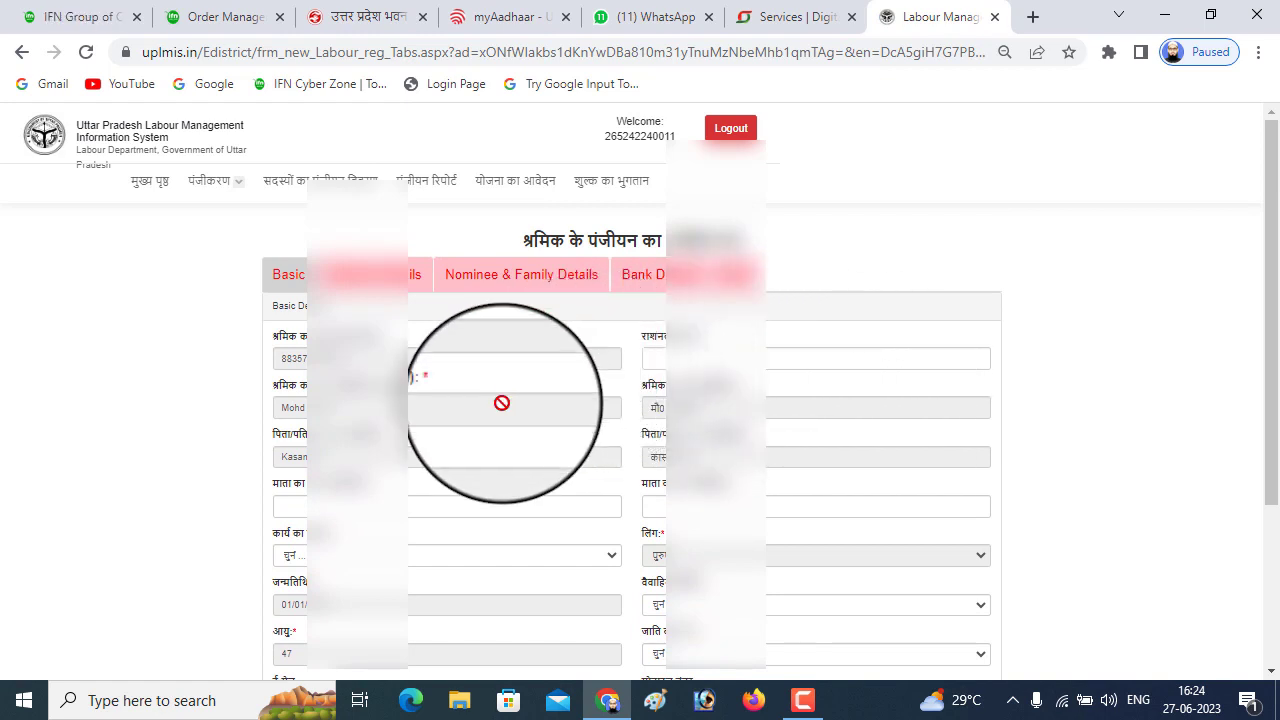
Check the work type and marital status lists without changing them, then open the caste category list
{"action": "scroll", "coordinate": [440, 450], "scroll_direction": "down", "scroll_amount": 1}
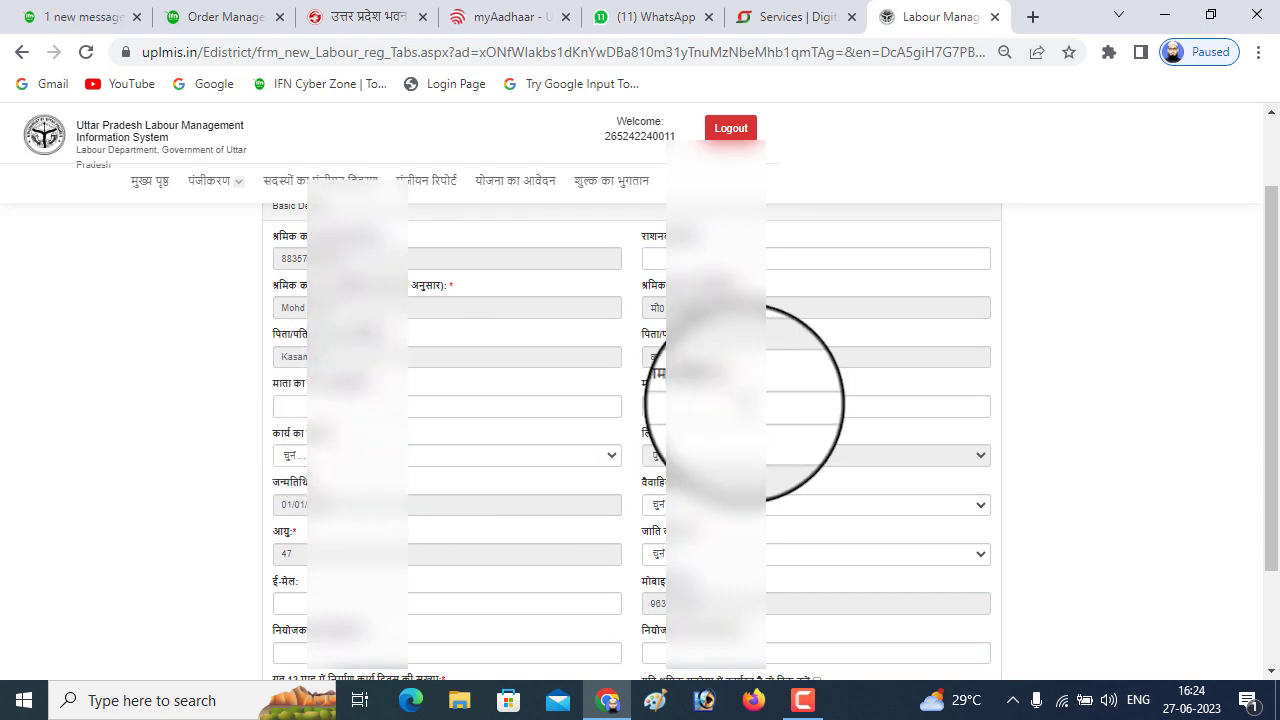
{"action": "scroll", "coordinate": [660, 390], "scroll_direction": "down", "scroll_amount": 1}
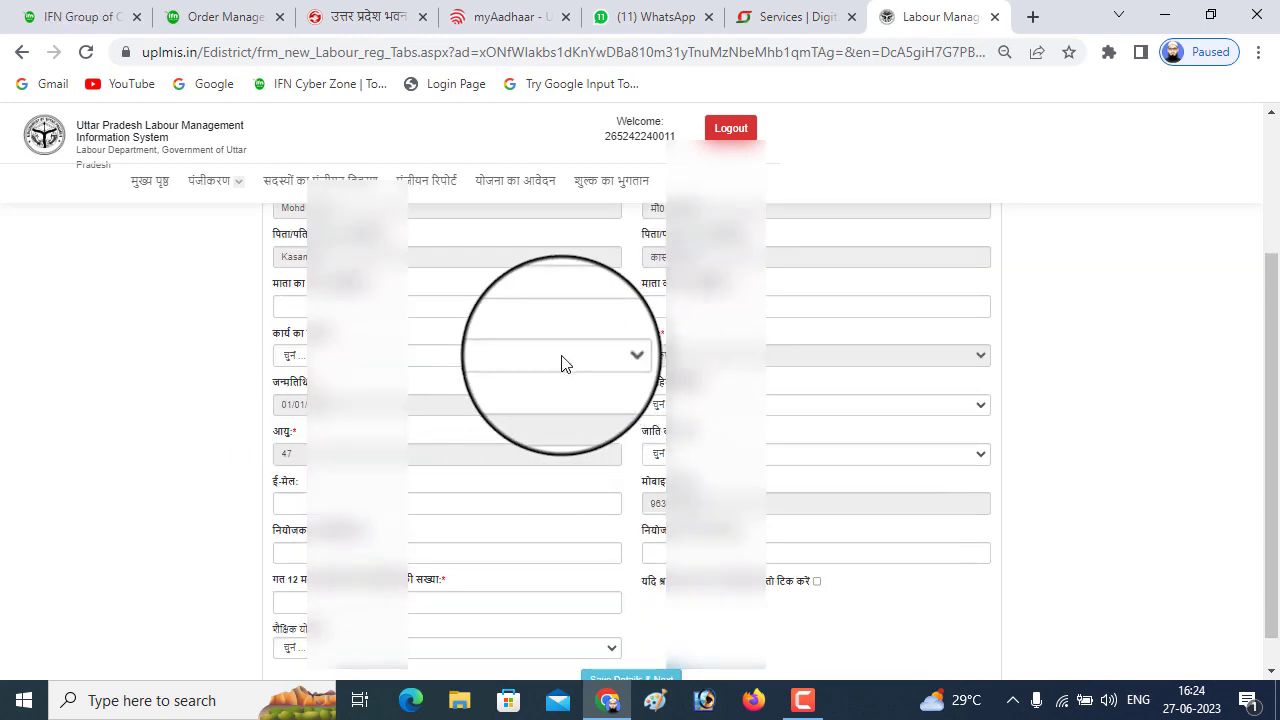
{"action": "left_click", "coordinate": [558, 361]}
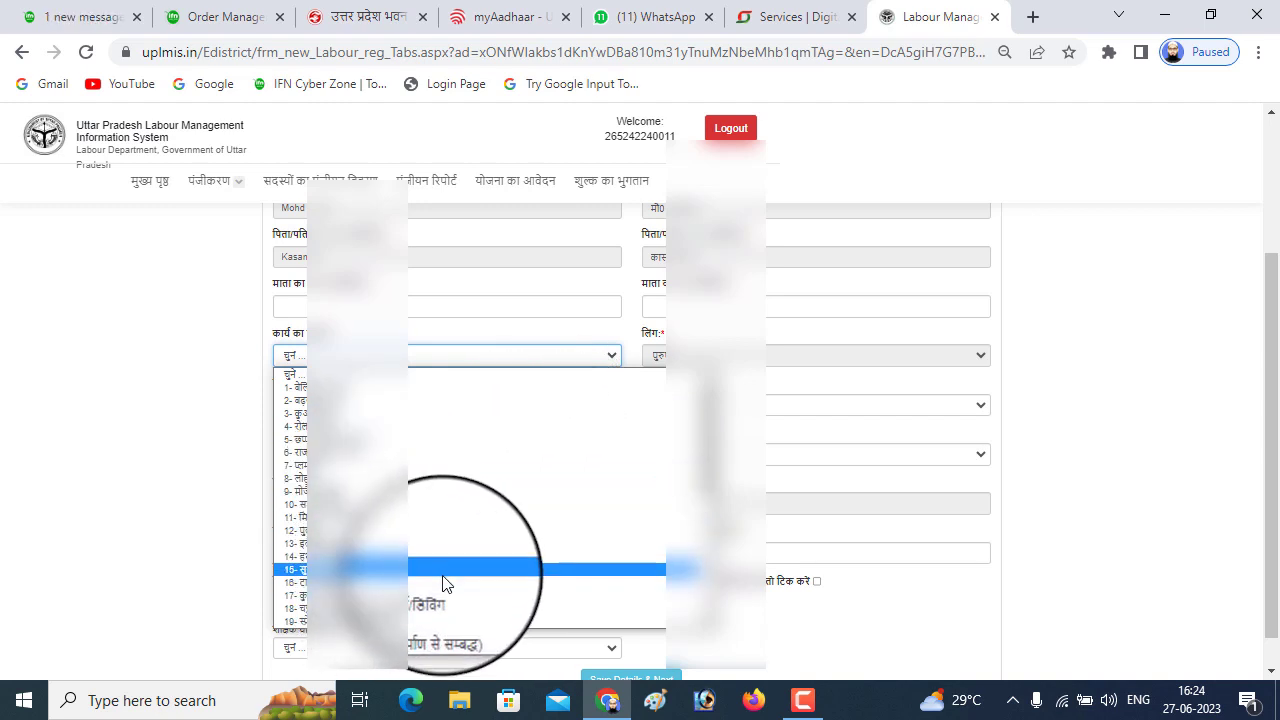
{"action": "left_click", "coordinate": [724, 335]}
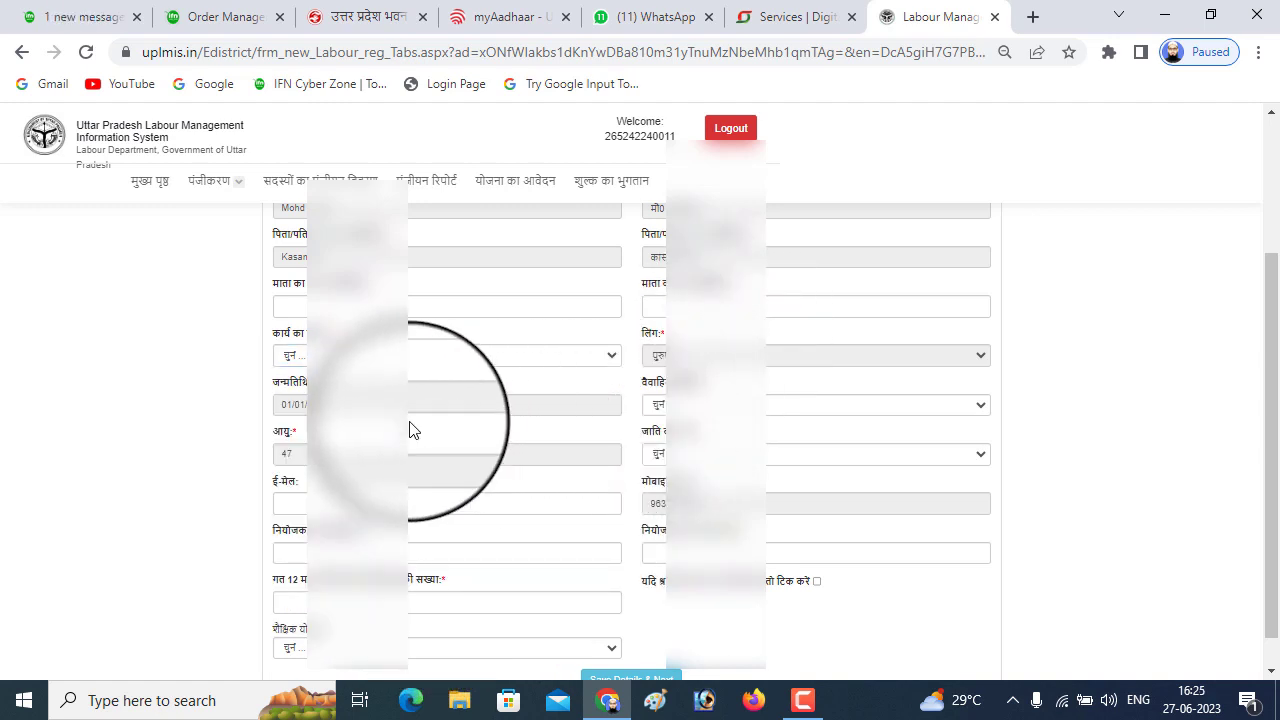
{"action": "left_click", "coordinate": [770, 412]}
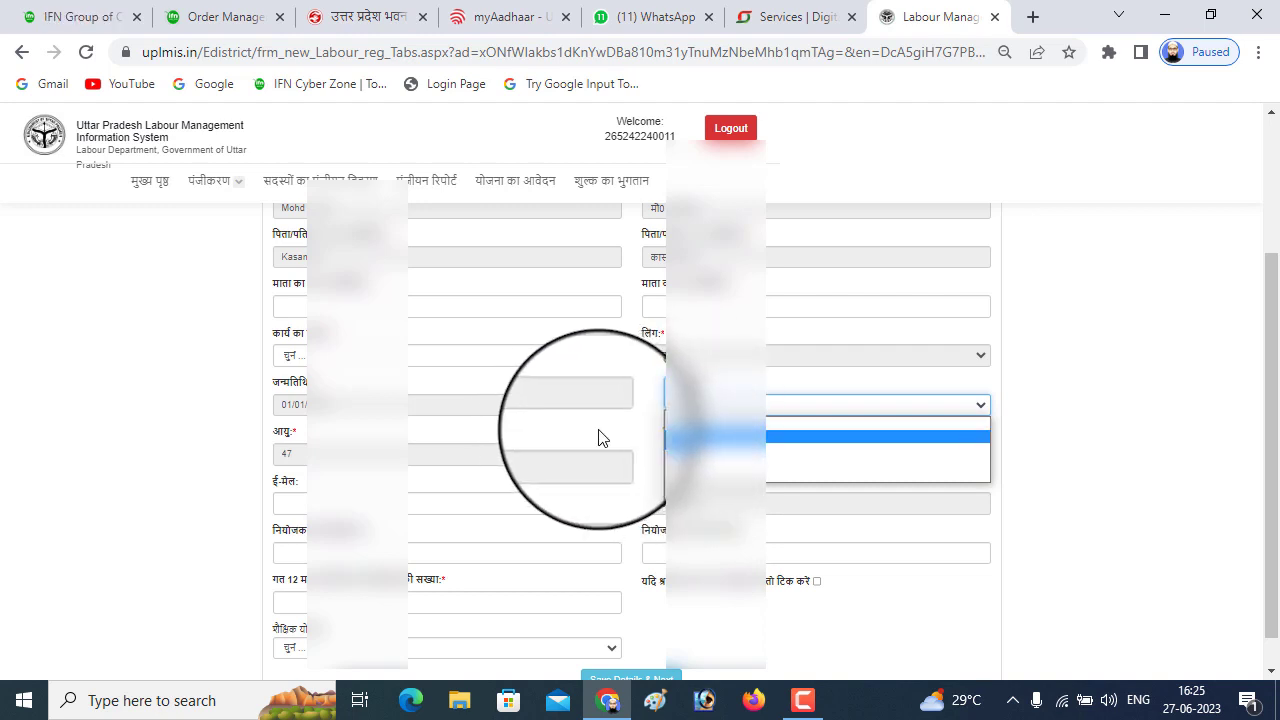
{"action": "left_click", "coordinate": [611, 443]}
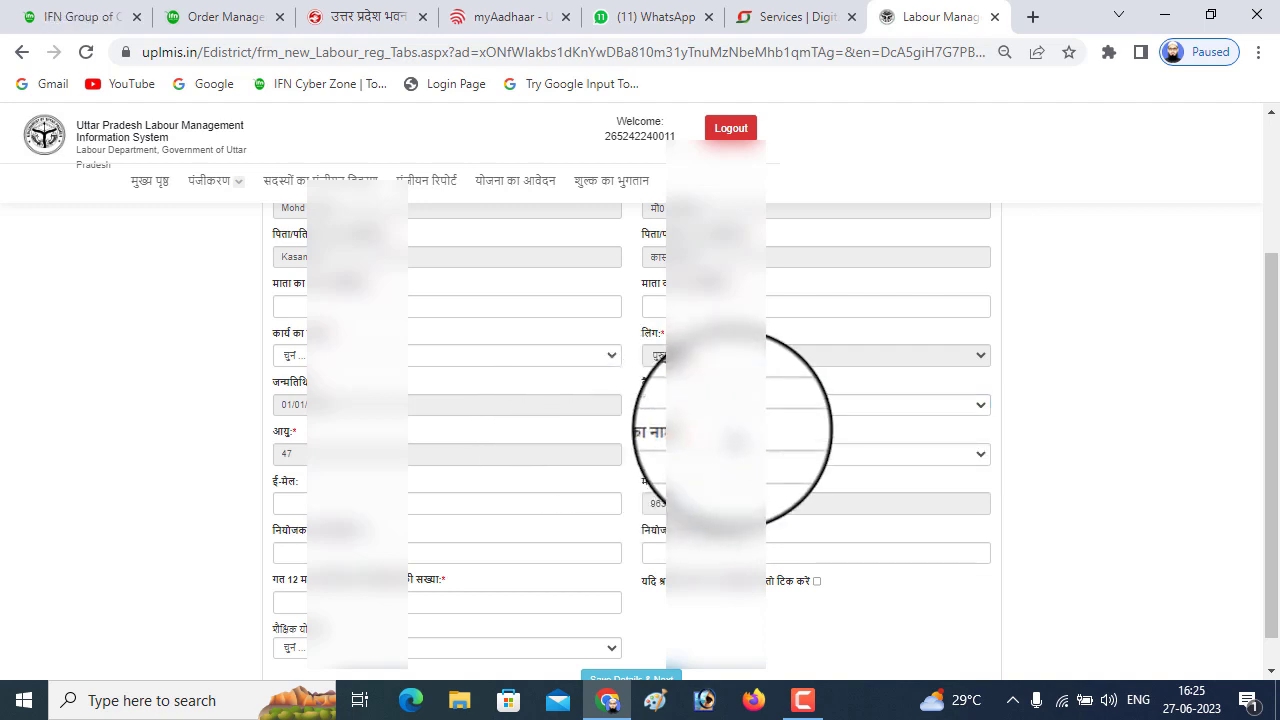
{"action": "scroll", "coordinate": [680, 440], "scroll_direction": "down", "scroll_amount": 1}
{"action": "left_click", "coordinate": [744, 418]}
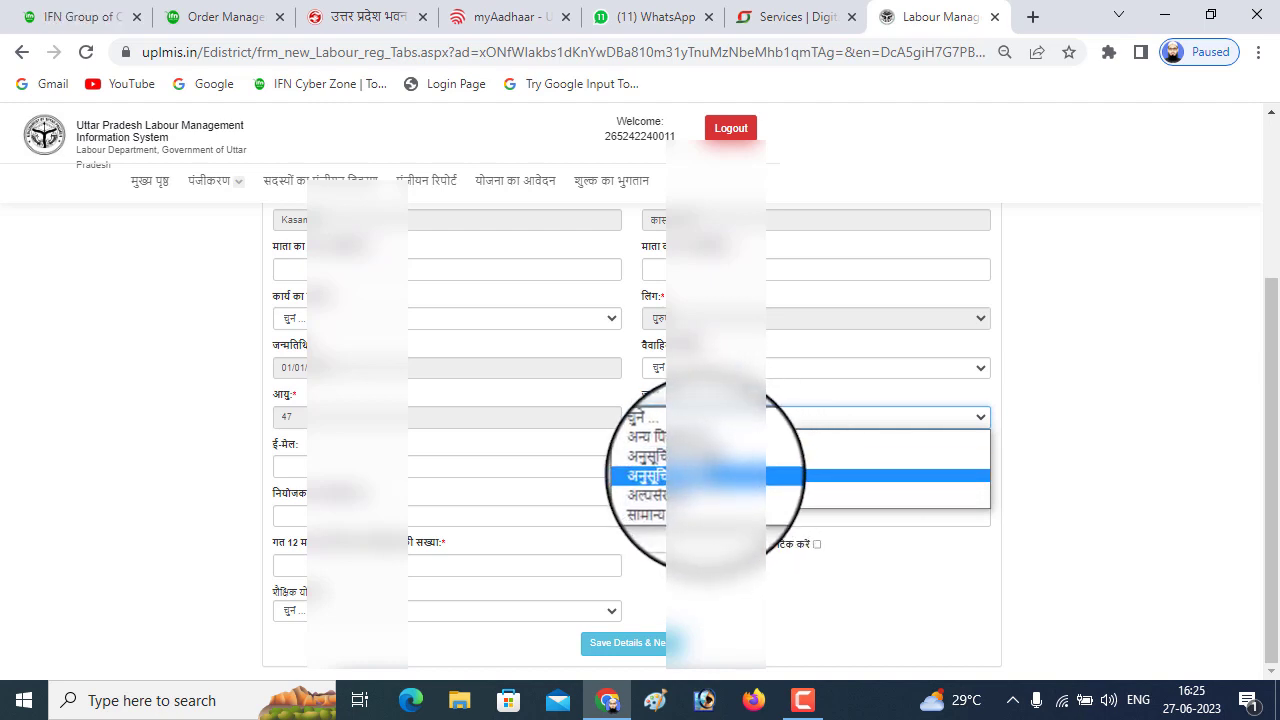
Close the caste and education qualification lists without selecting anything, and scroll back up
{"action": "left_click", "coordinate": [414, 451]}
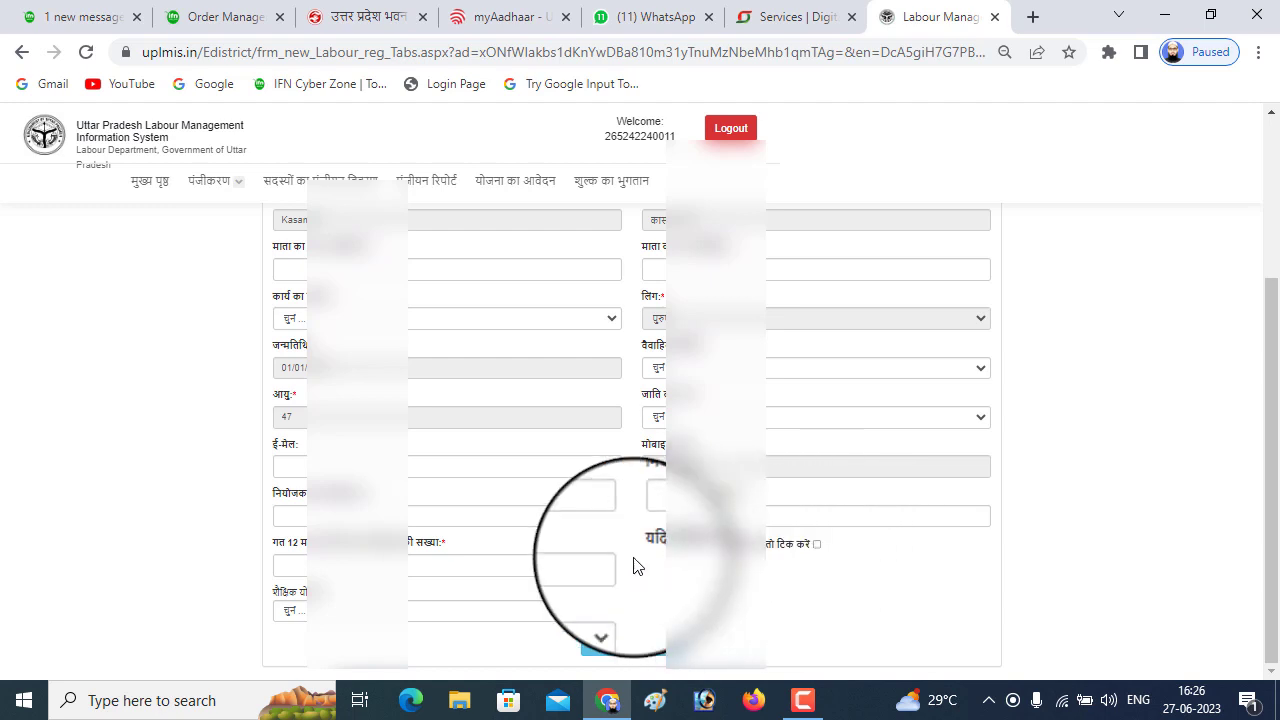
{"action": "left_click", "coordinate": [464, 611]}
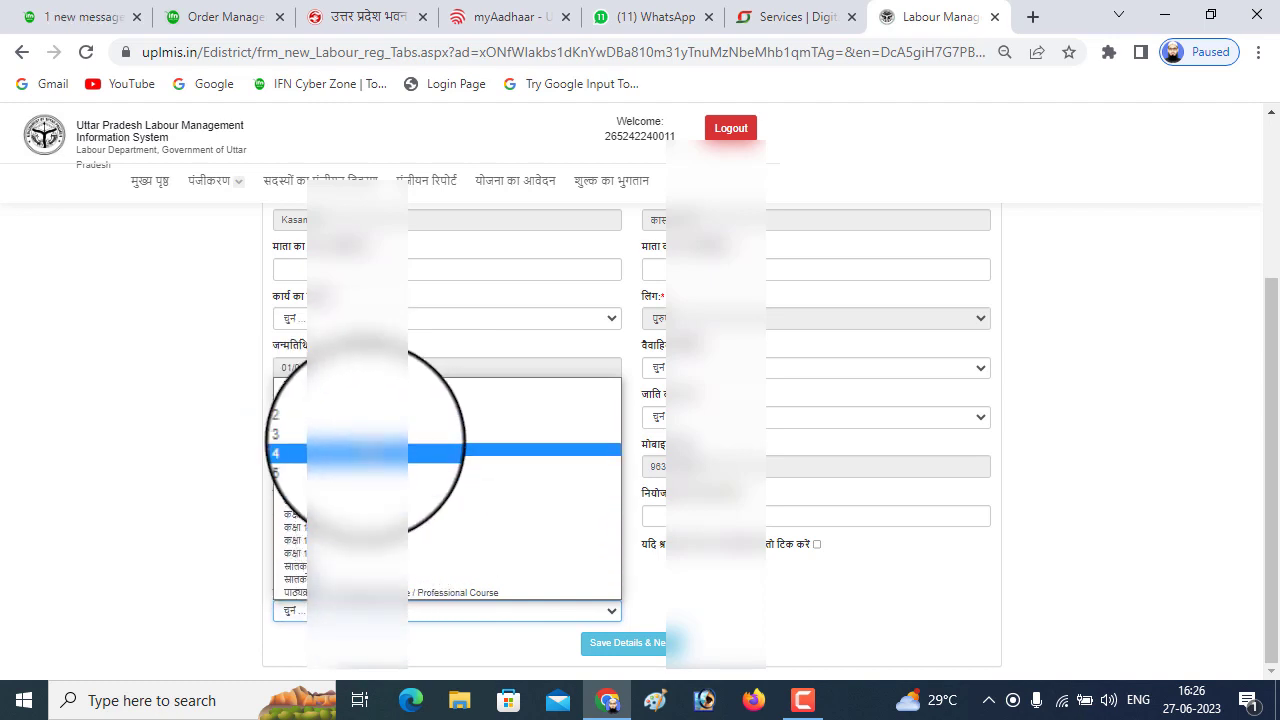
{"action": "left_click", "coordinate": [460, 637]}
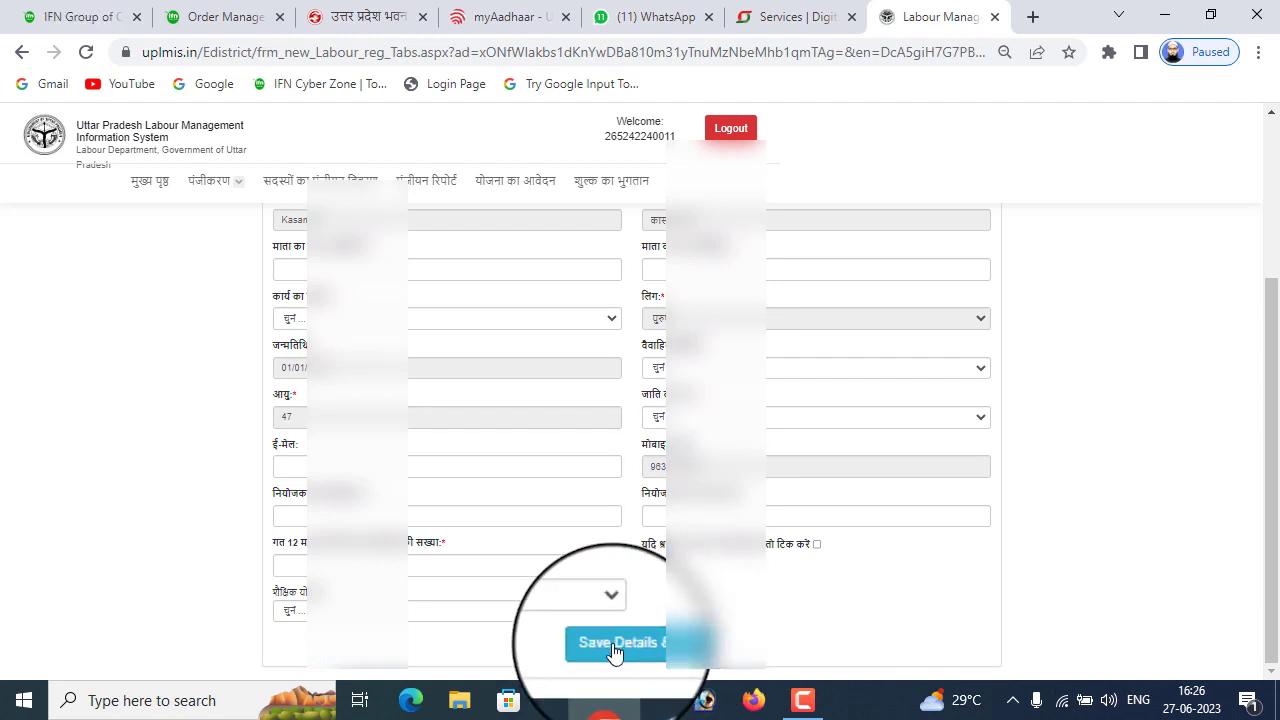
{"action": "scroll", "coordinate": [688, 595], "scroll_direction": "up", "scroll_amount": 1}
{"action": "scroll", "coordinate": [600, 500], "scroll_direction": "up", "scroll_amount": 3}
{"action": "scroll", "coordinate": [766, 251], "scroll_direction": "down", "scroll_amount": 4}
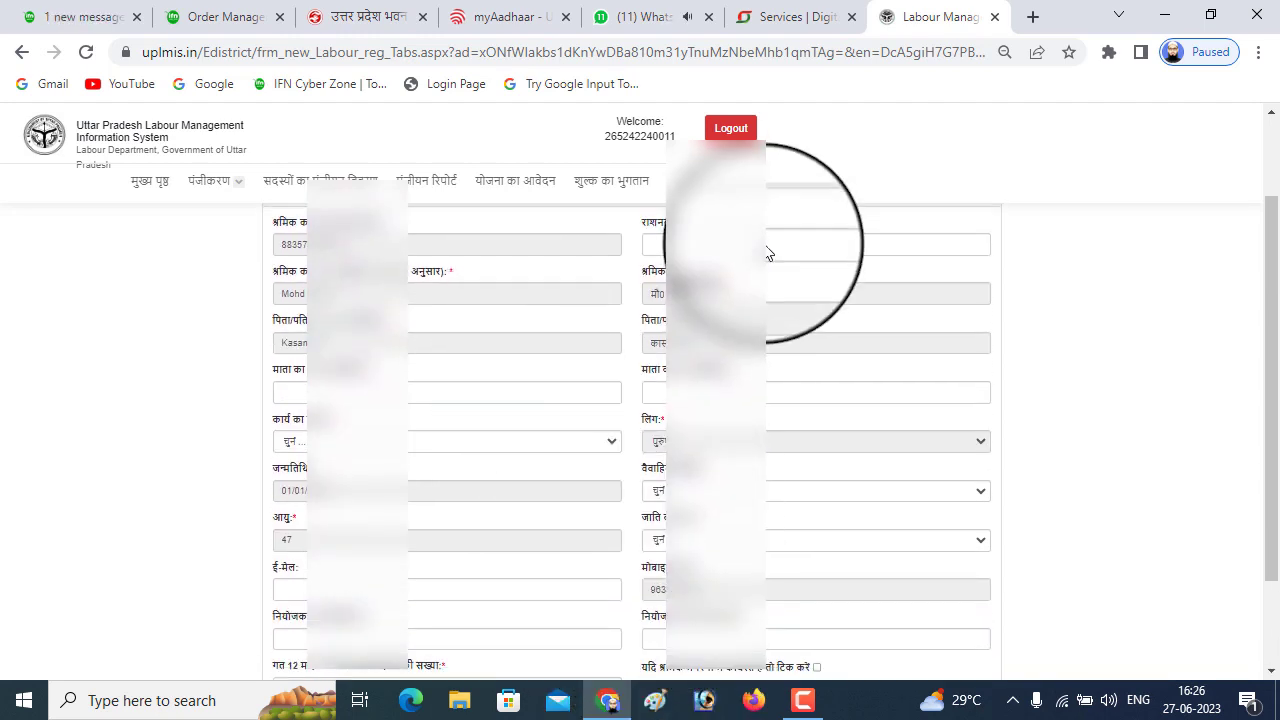
Enter the mother's name and save the Basic Details, dismissing the saved confirmation
{"action": "scroll", "coordinate": [642, 584], "scroll_direction": "up", "scroll_amount": 4}
{"action": "left_click", "coordinate": [290, 469]}
{"action": "type", "text": "Amtul"}
{"action": "key", "text": "Tab"}
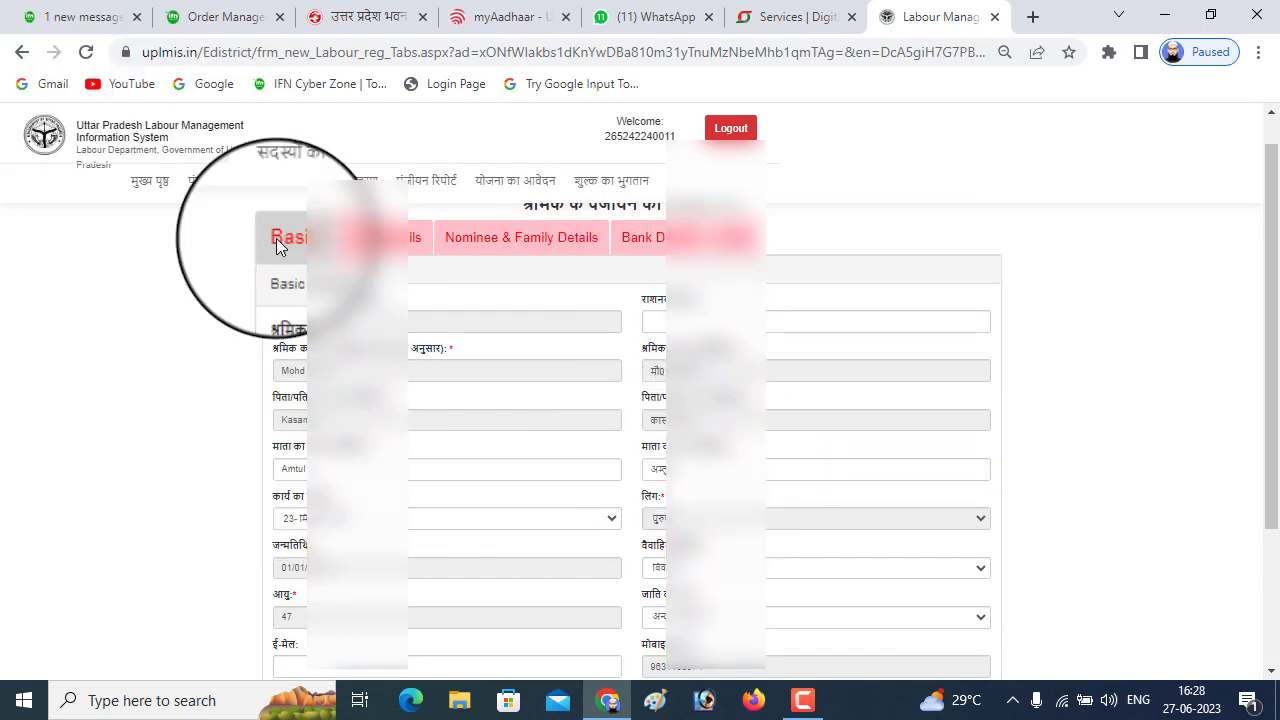
{"action": "scroll", "coordinate": [432, 296], "scroll_direction": "down", "scroll_amount": 4}
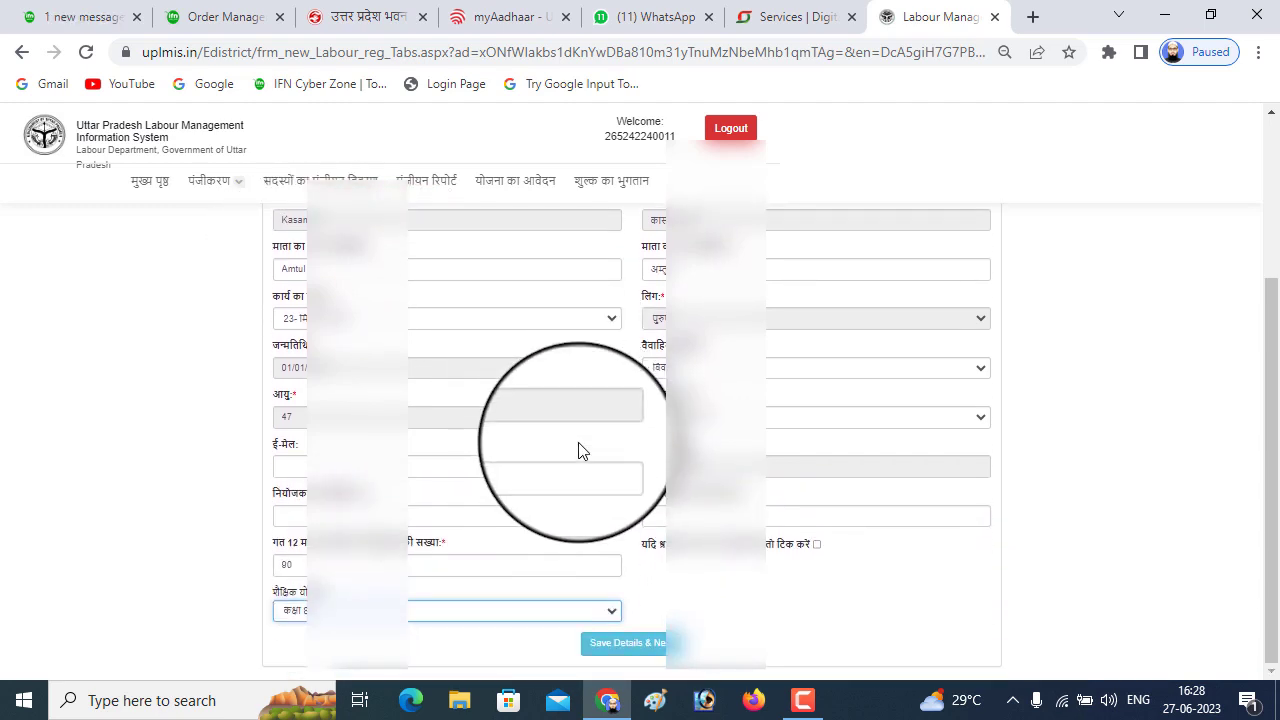
{"action": "left_click", "coordinate": [656, 636]}
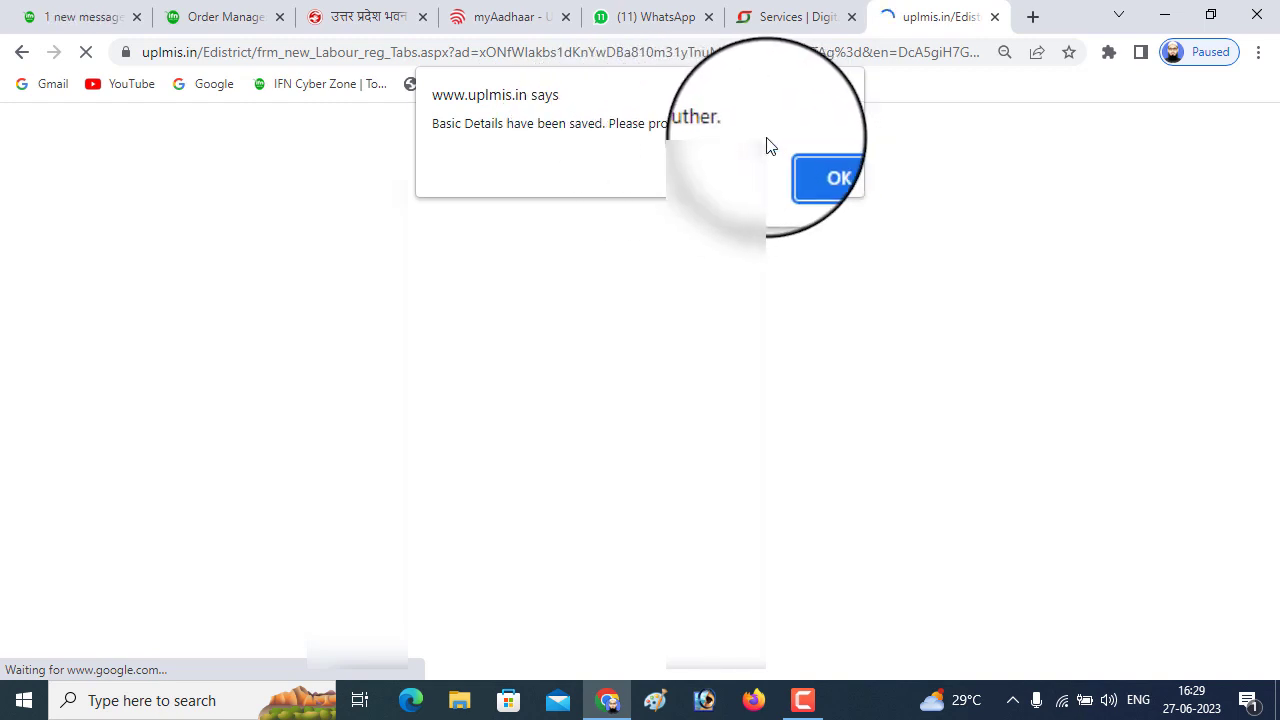
{"action": "left_click", "coordinate": [815, 165]}
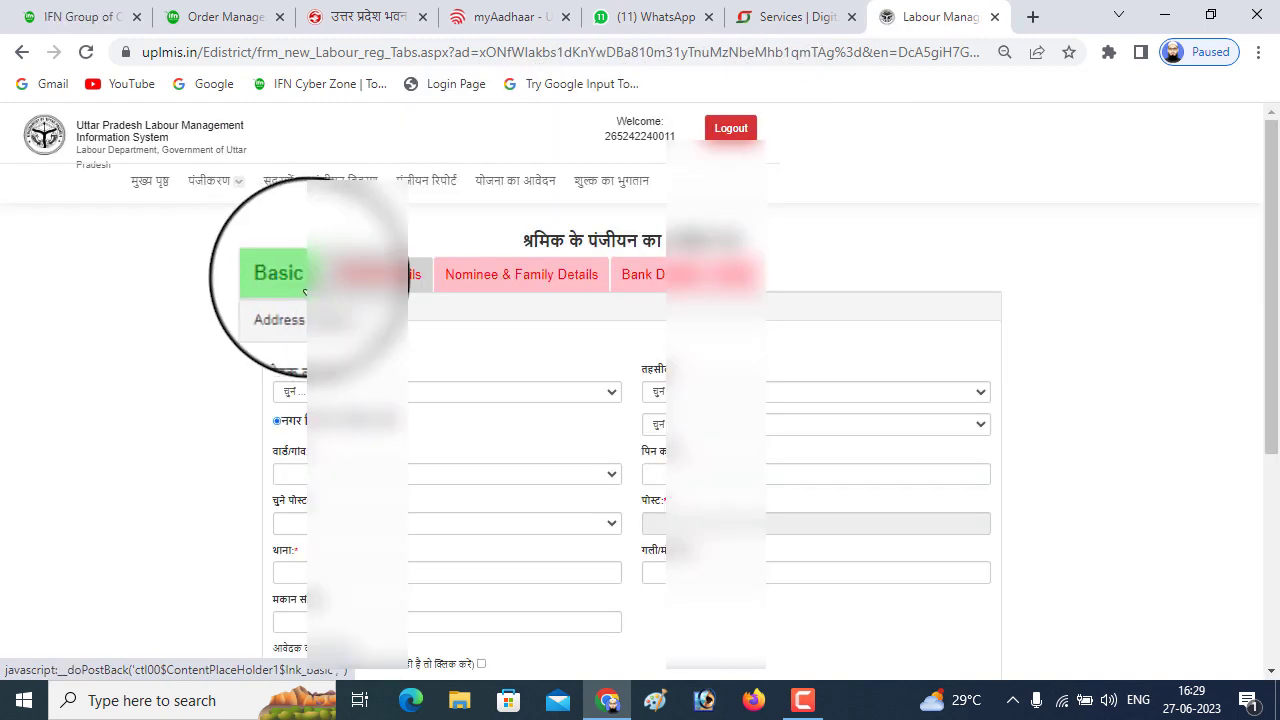
Choose the current address's district, tehsil, local area and village from the dropdowns
{"action": "left_click", "coordinate": [523, 398]}
{"action": "left_click", "coordinate": [523, 468]}
{"action": "left_click", "coordinate": [715, 392]}
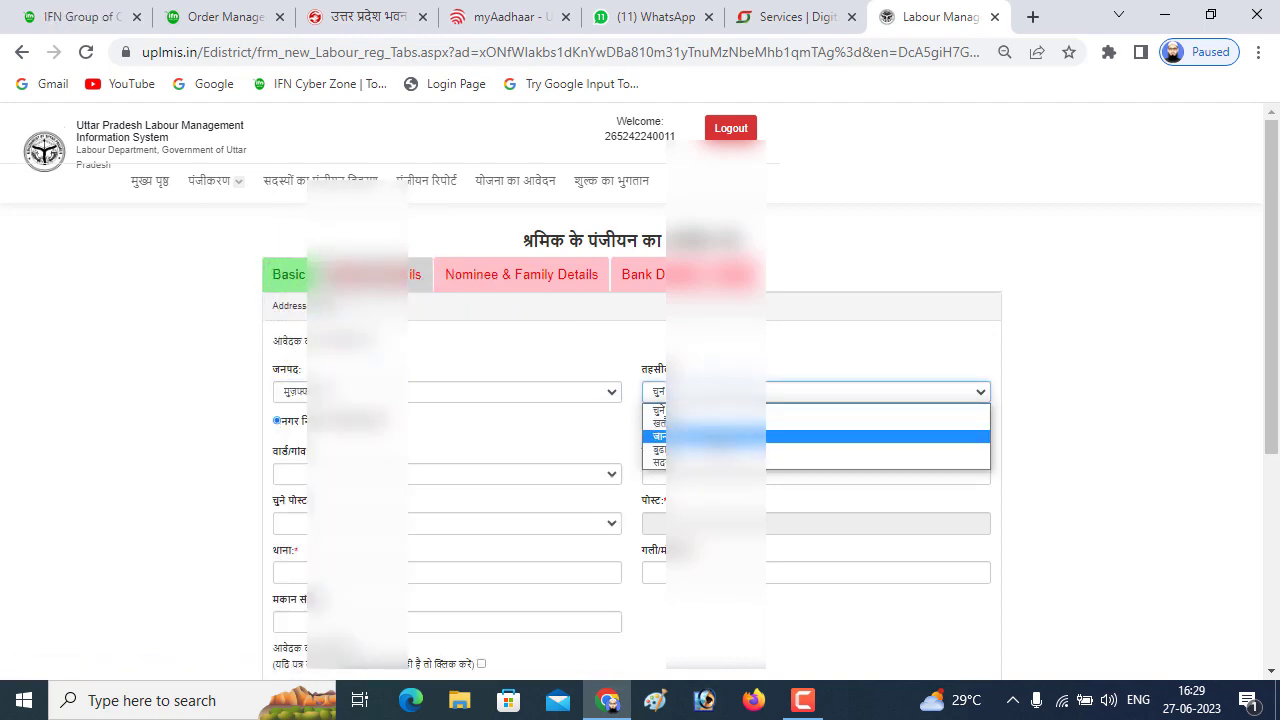
{"action": "left_click", "coordinate": [715, 436]}
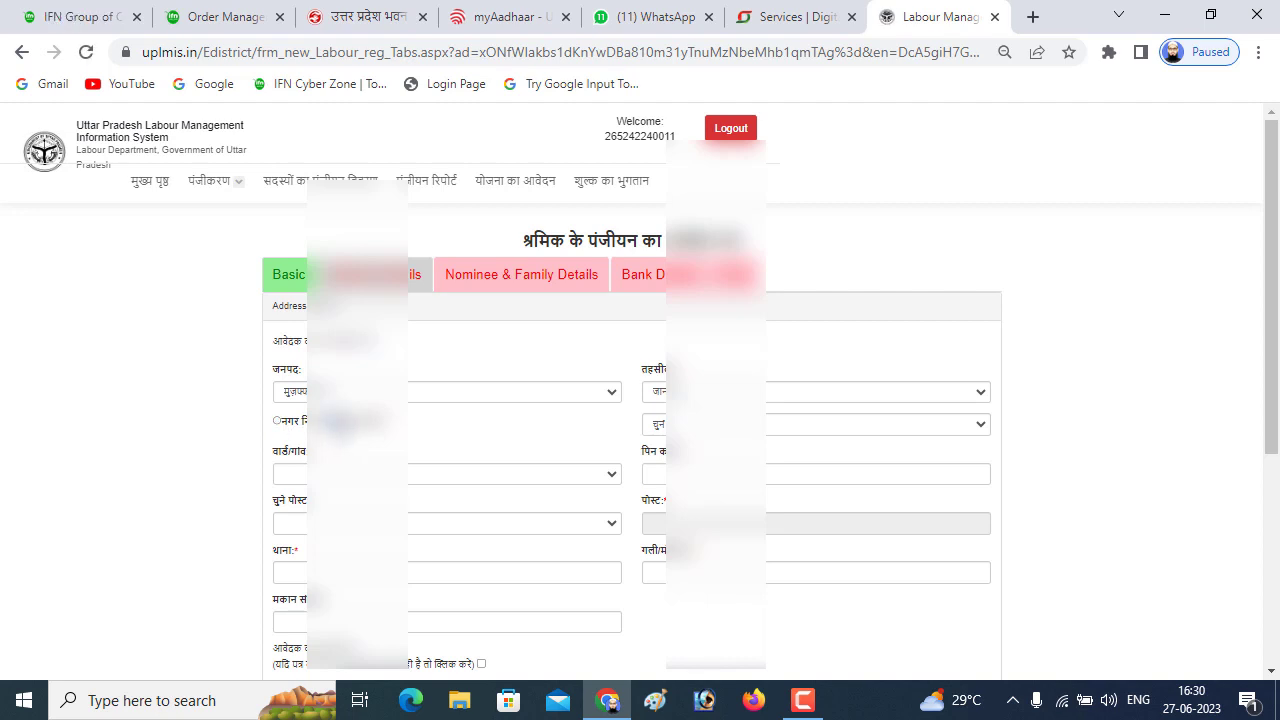
{"action": "left_click", "coordinate": [797, 424]}
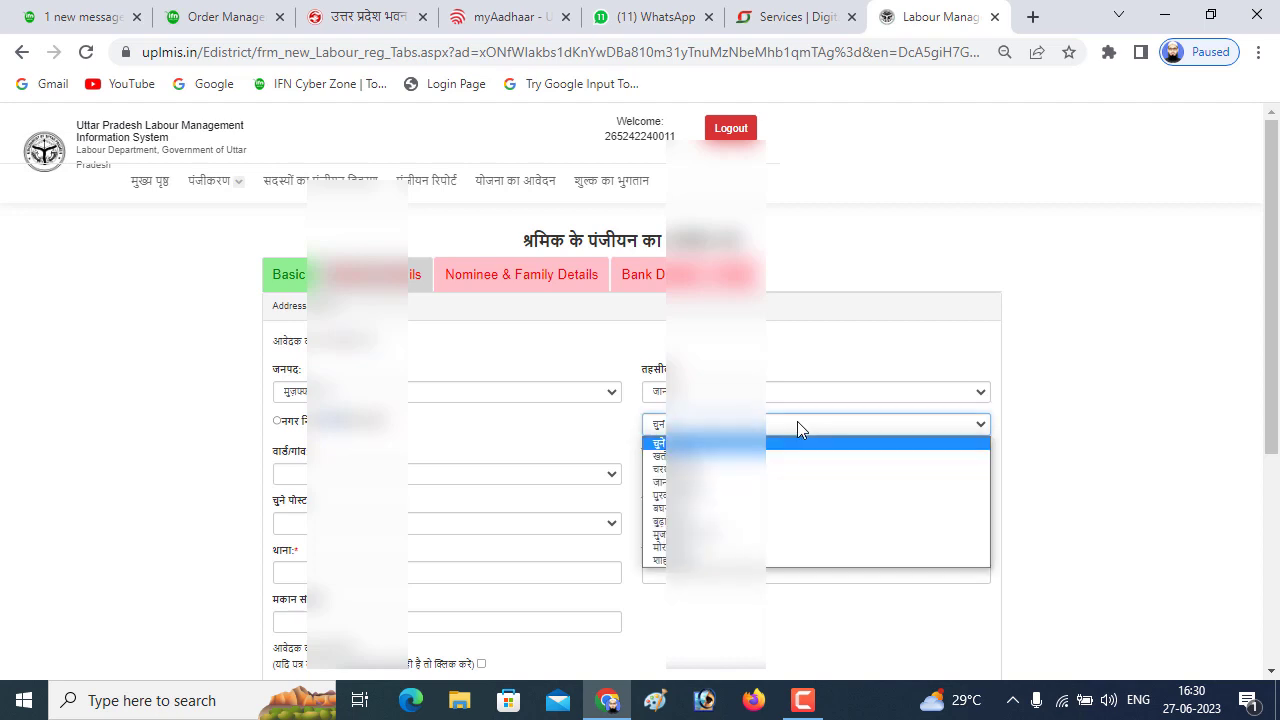
{"action": "left_click", "coordinate": [797, 449]}
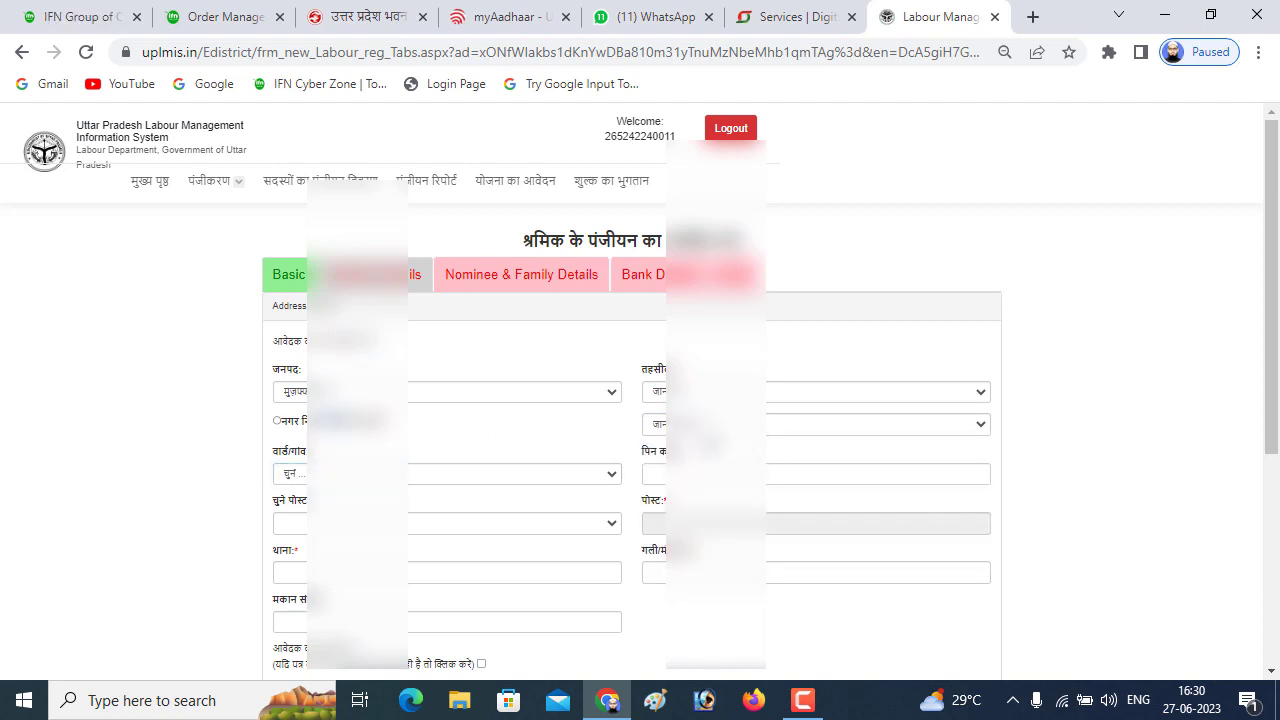
{"action": "left_click", "coordinate": [455, 484]}
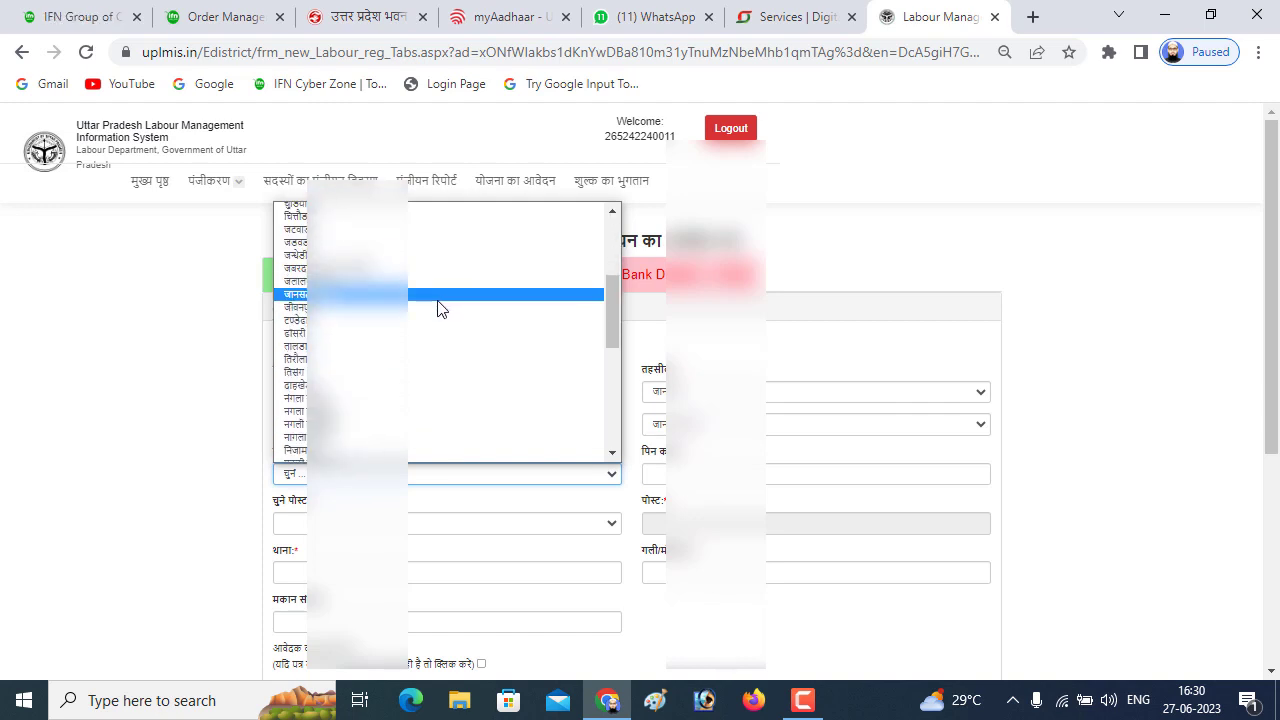
{"action": "left_click", "coordinate": [440, 429]}
Fill in the PIN code, post office, police station and street of the current address
{"action": "key", "text": "Tab"}
{"action": "key", "text": "ctrl+v"}
{"action": "left_click", "coordinate": [469, 527]}
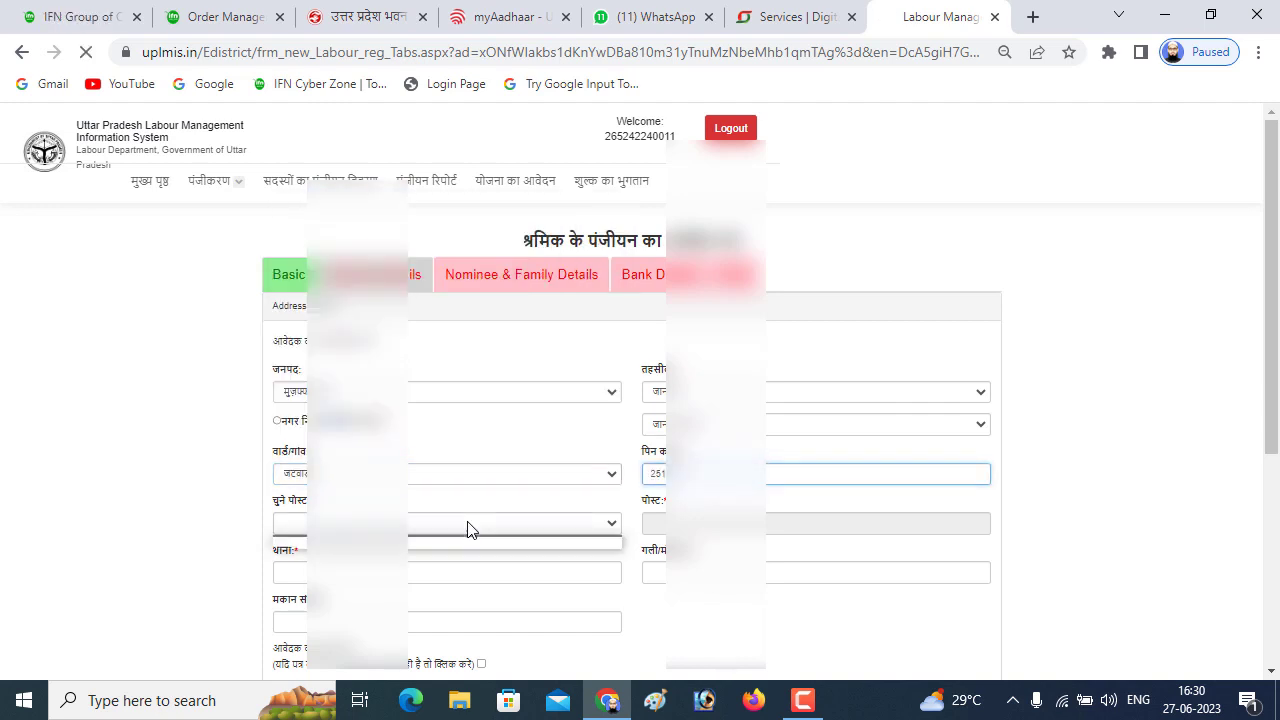
{"action": "left_click", "coordinate": [466, 546]}
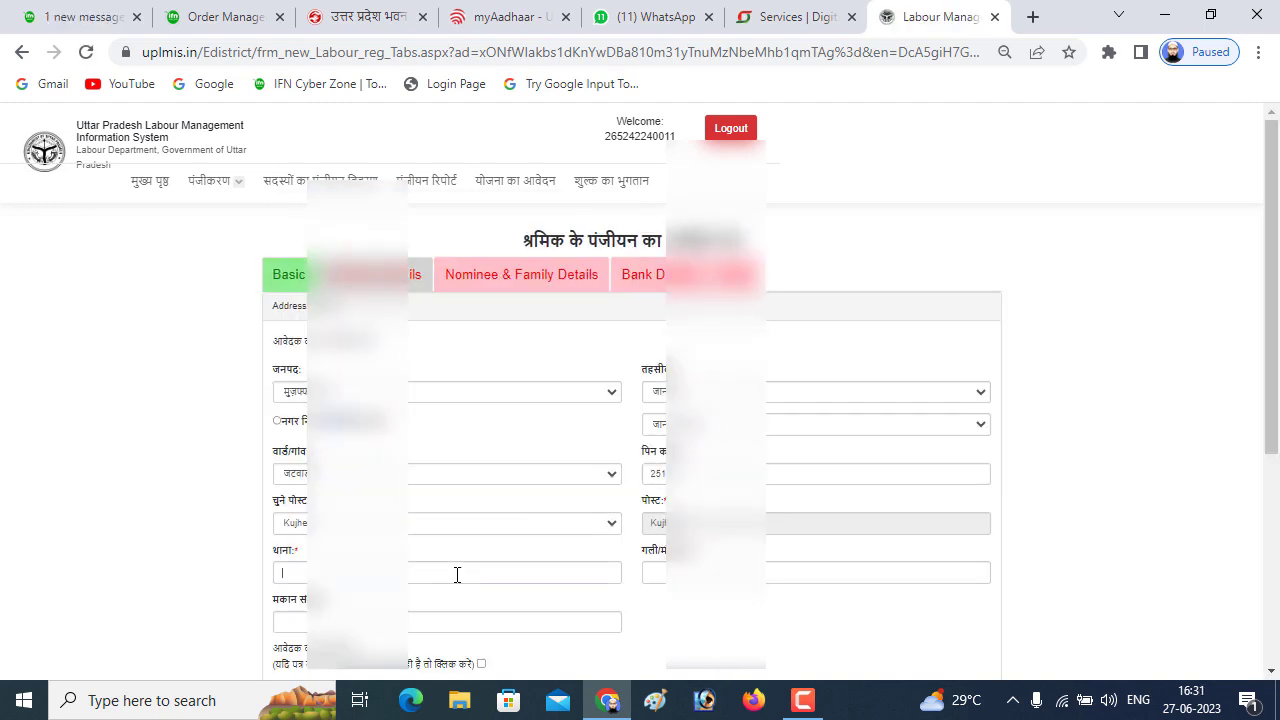
{"action": "left_click", "coordinate": [457, 575]}
{"action": "type", "text": "Kakrauli"}
{"action": "key", "text": "Tab"}
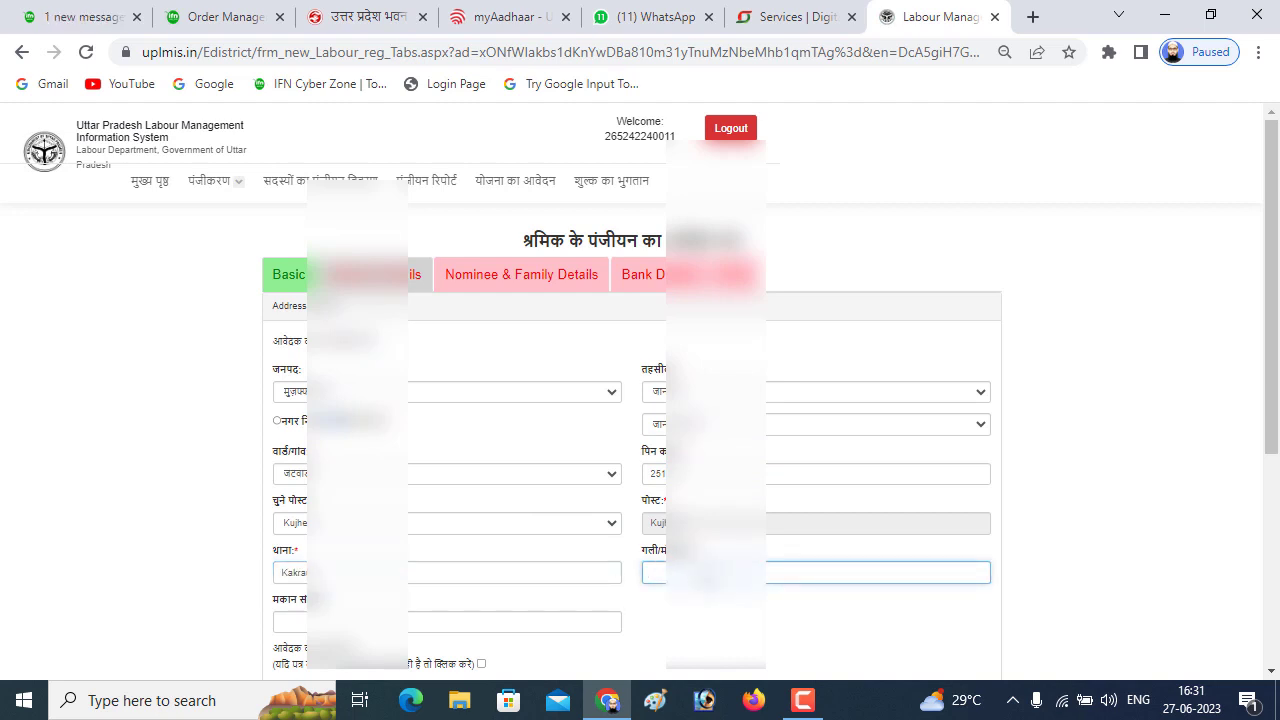
{"action": "scroll", "coordinate": [640, 420], "scroll_direction": "down", "scroll_amount": 1}
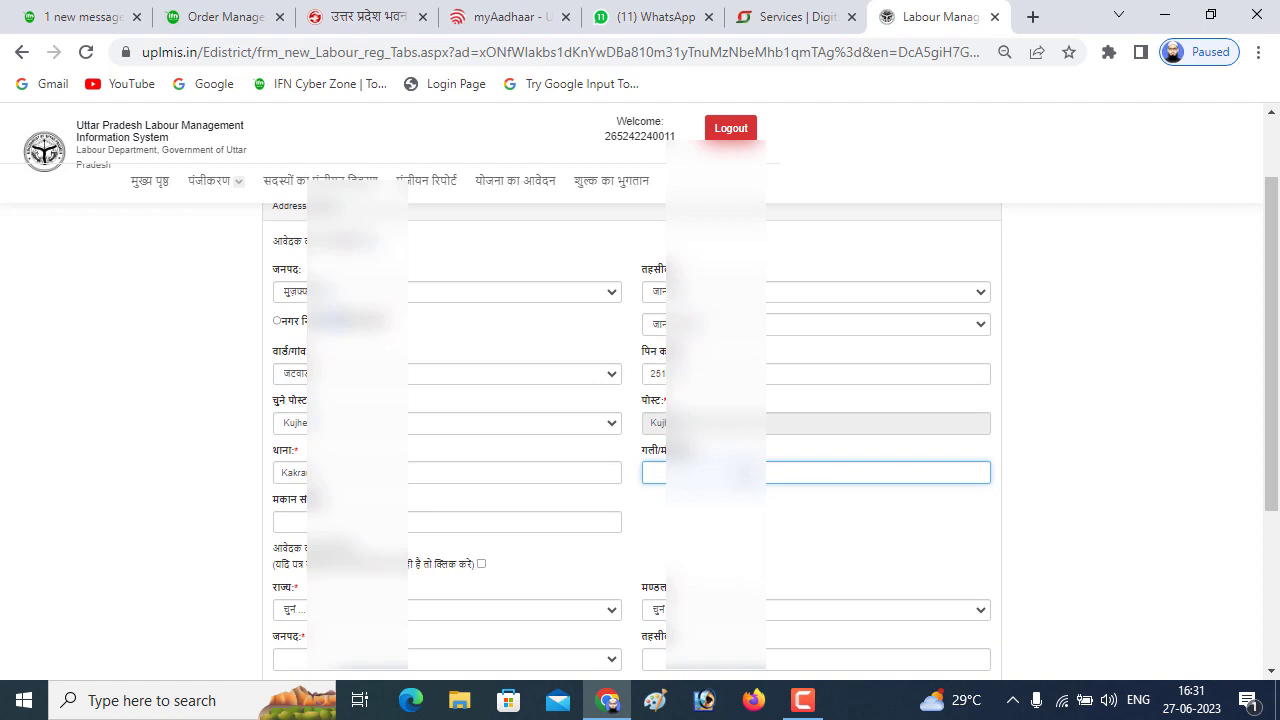
{"action": "scroll", "coordinate": [640, 420], "scroll_direction": "up", "scroll_amount": 1}
{"action": "type", "text": "Jatv"}
{"action": "scroll", "coordinate": [491, 371], "scroll_direction": "down", "scroll_amount": 1}
{"action": "scroll", "coordinate": [291, 362], "scroll_direction": "up", "scroll_amount": 1}
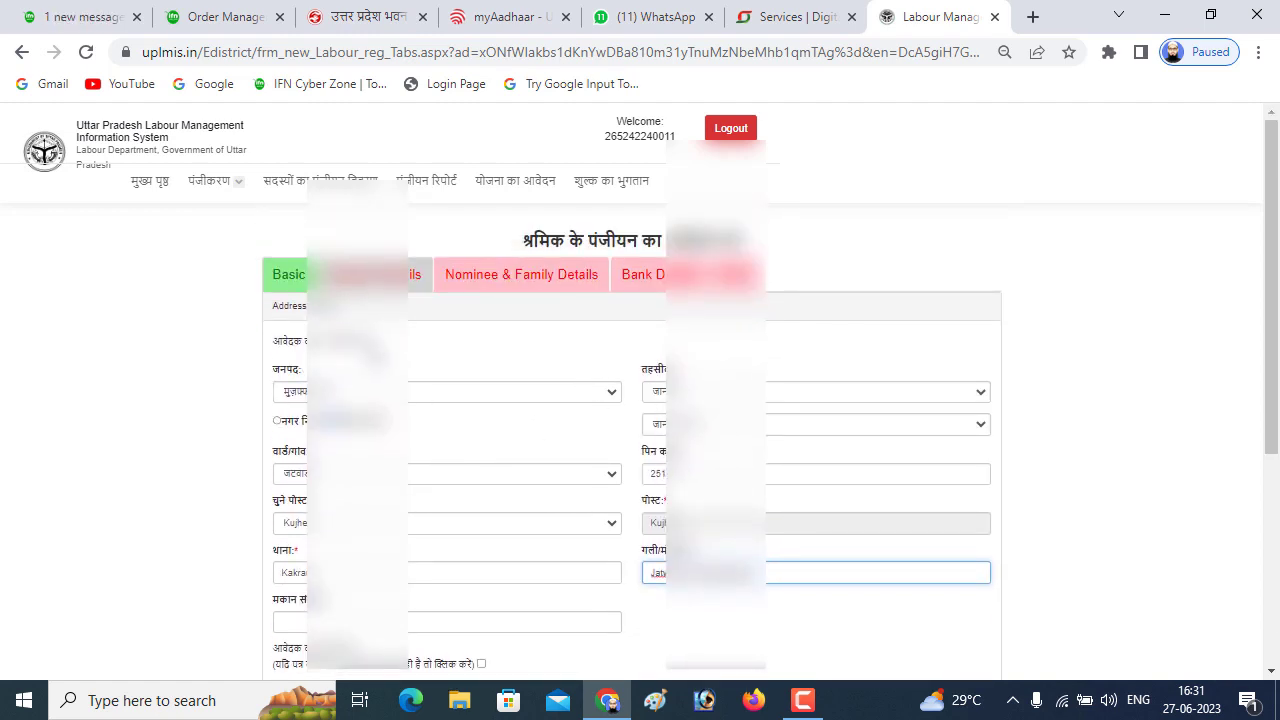
{"action": "scroll", "coordinate": [465, 460], "scroll_direction": "down", "scroll_amount": 2}
{"action": "scroll", "coordinate": [449, 480], "scroll_direction": "down", "scroll_amount": 2}
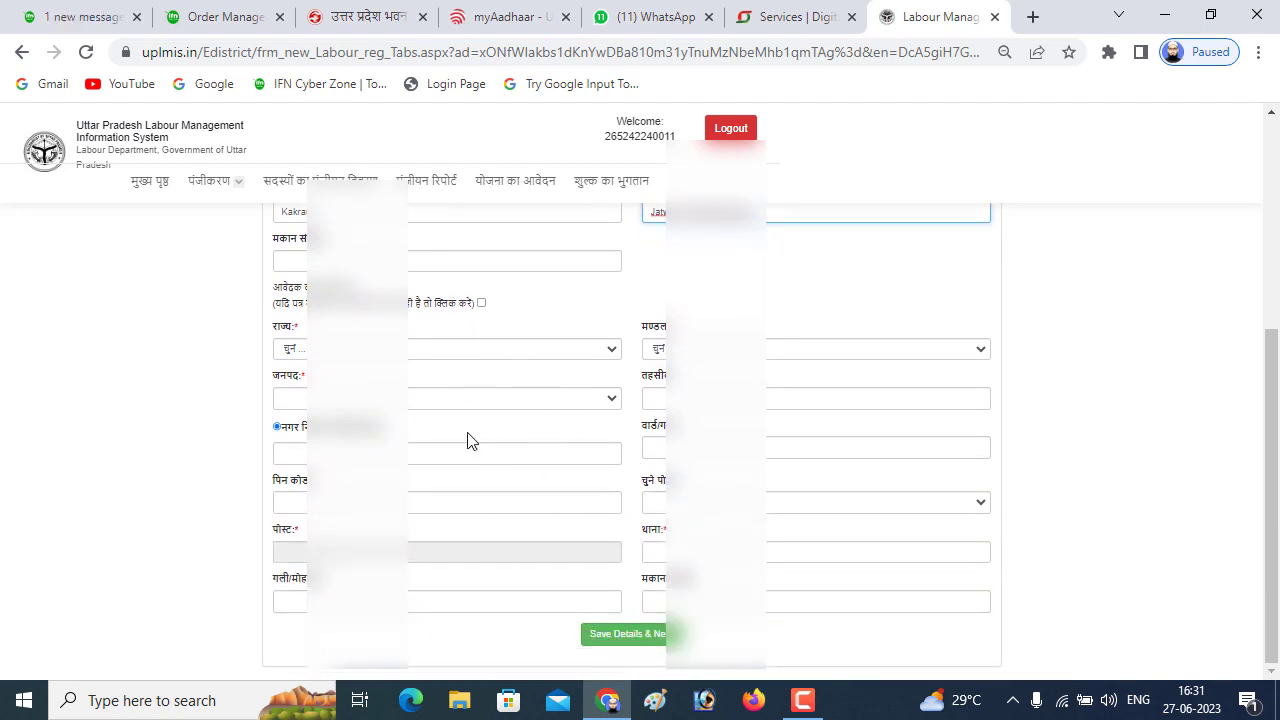
{"action": "scroll", "coordinate": [546, 411], "scroll_direction": "up", "scroll_amount": 2}
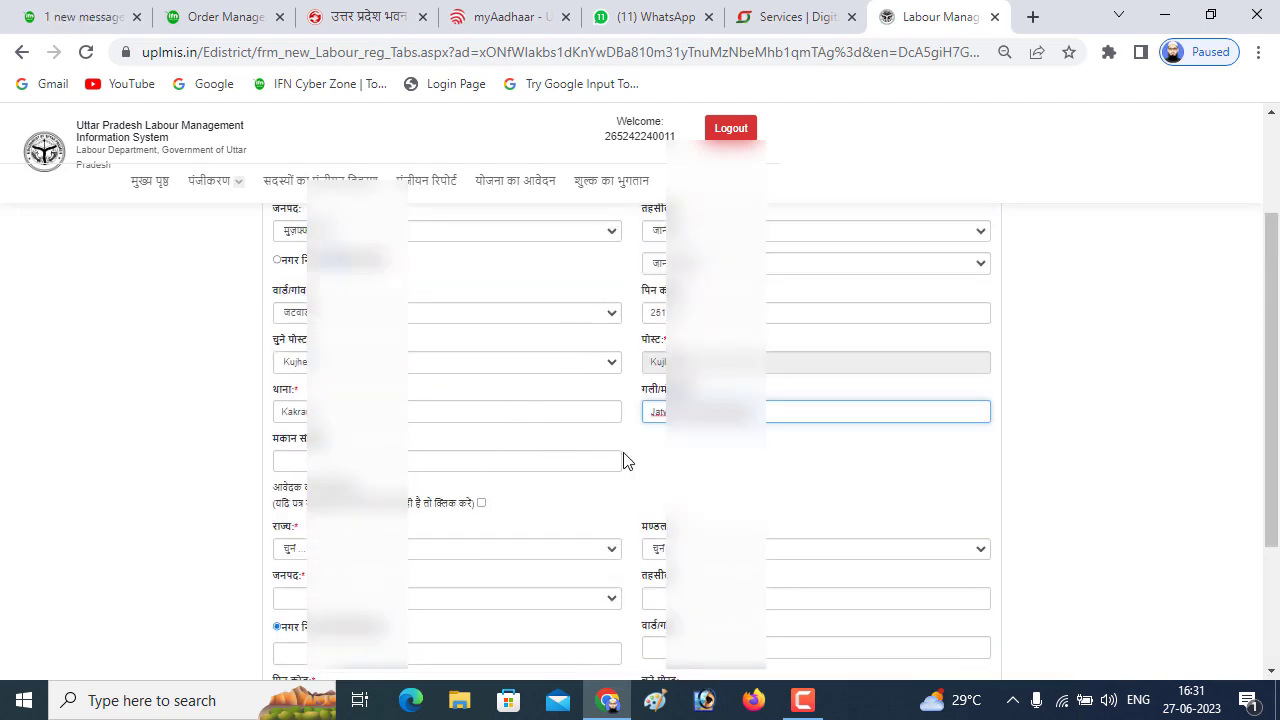
{"action": "scroll", "coordinate": [600, 475], "scroll_direction": "down", "scroll_amount": 1}
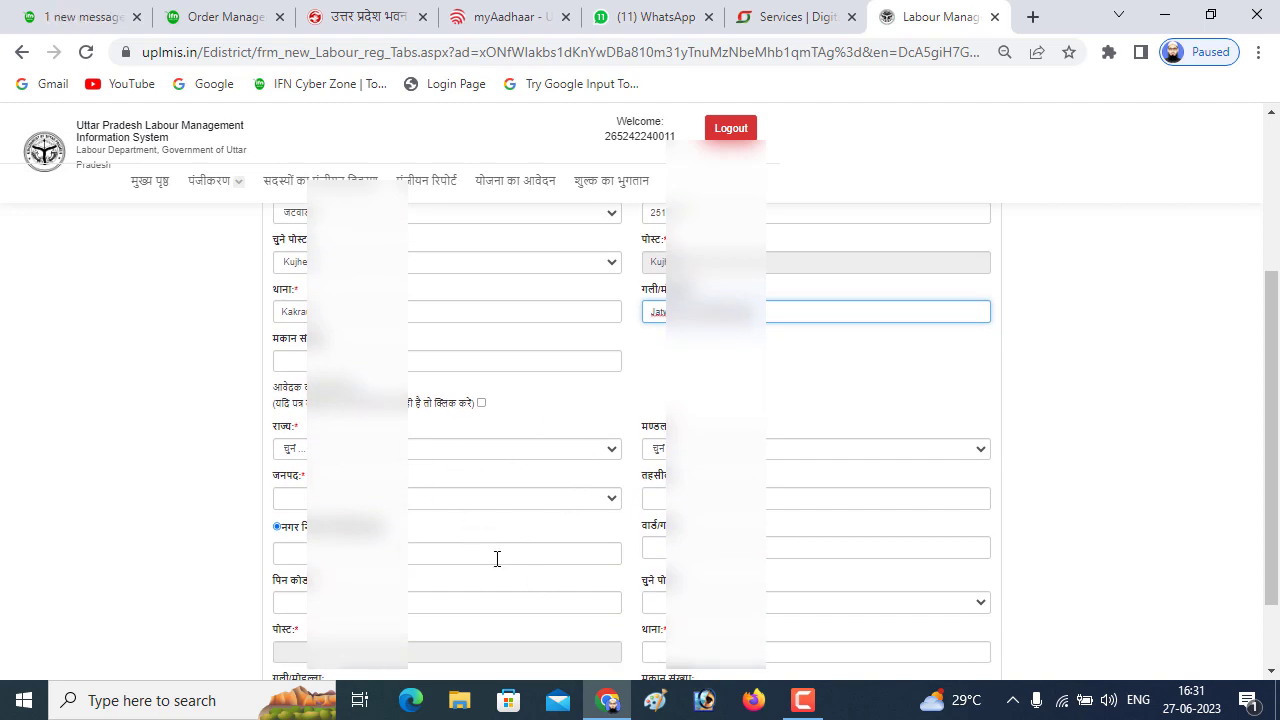
{"action": "scroll", "coordinate": [545, 394], "scroll_direction": "up", "scroll_amount": 2}
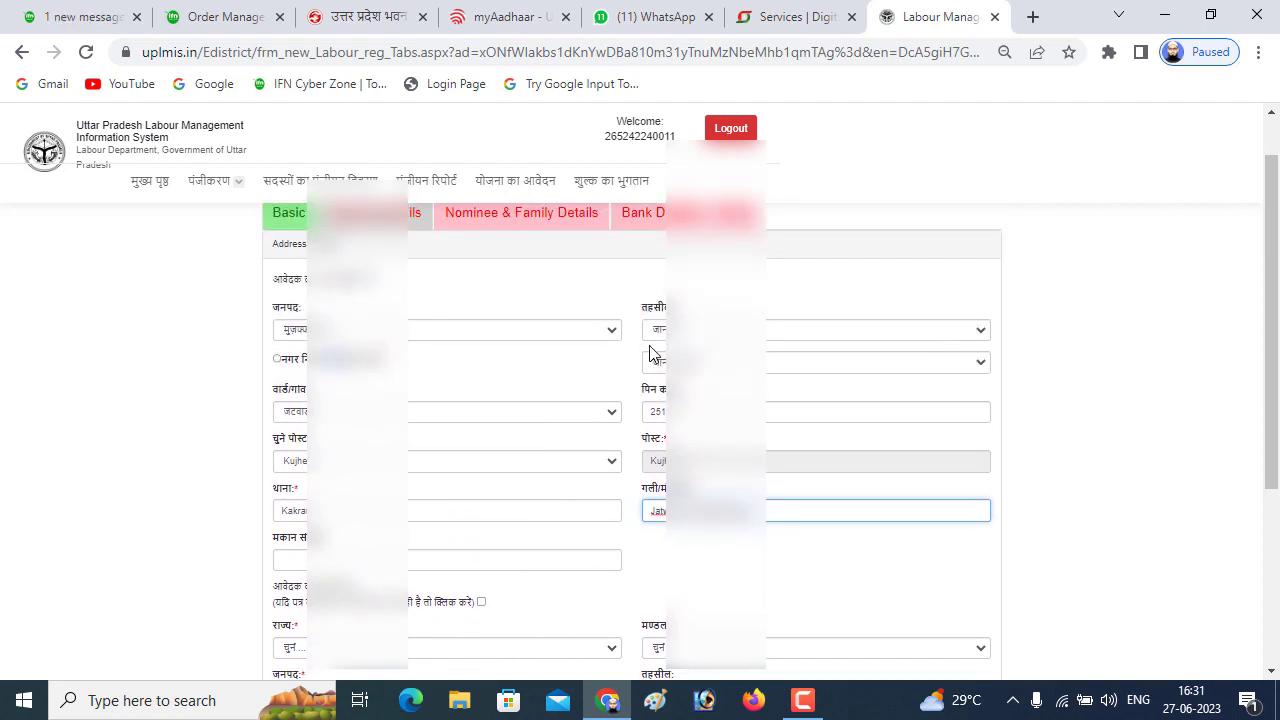
{"action": "scroll", "coordinate": [495, 422], "scroll_direction": "down", "scroll_amount": 2}
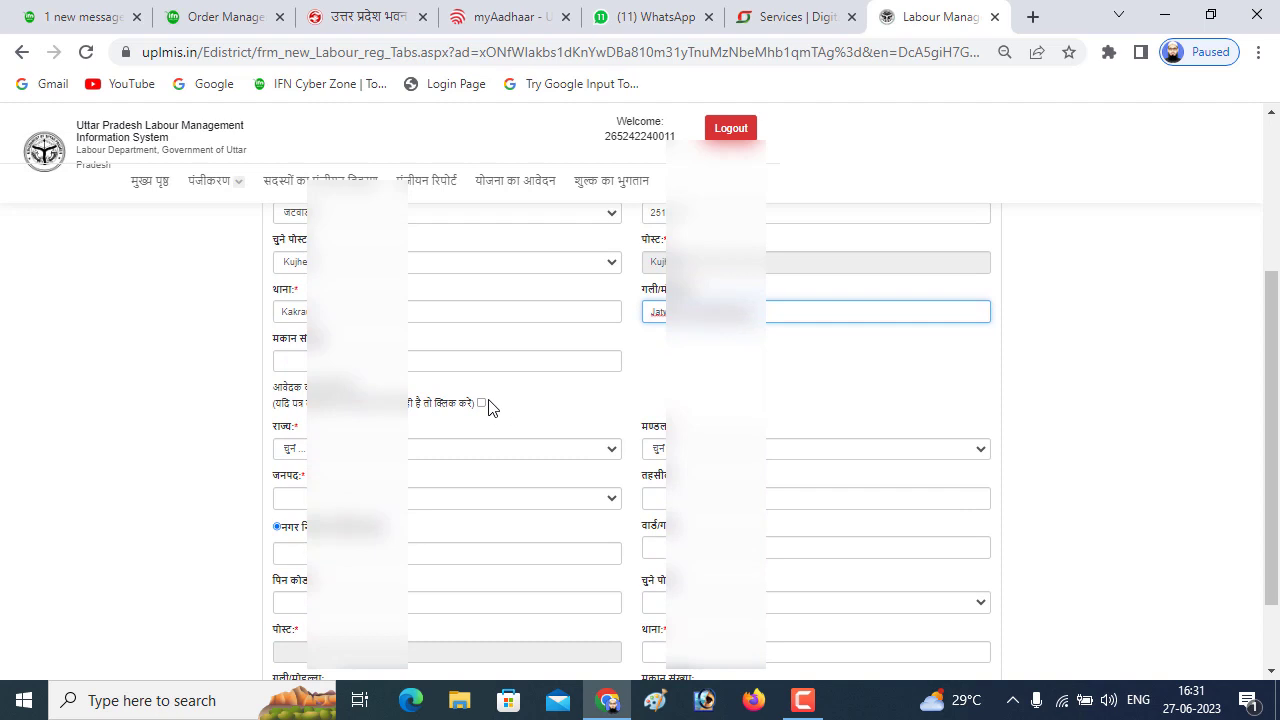
Tick the same-address box to copy the current address into the permanent address
{"action": "left_click", "coordinate": [481, 403]}
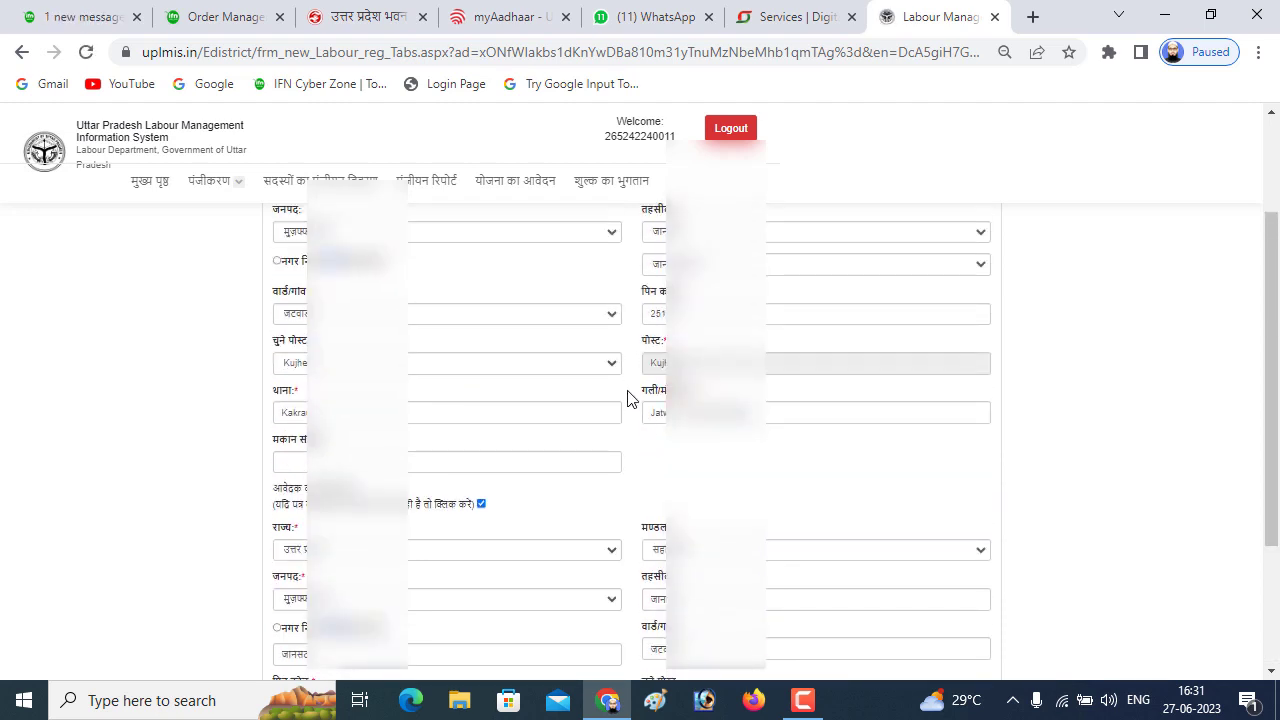
{"action": "scroll", "coordinate": [466, 517], "scroll_direction": "down", "scroll_amount": 2}
{"action": "scroll", "coordinate": [560, 303], "scroll_direction": "up", "scroll_amount": 2}
{"action": "scroll", "coordinate": [650, 547], "scroll_direction": "down", "scroll_amount": 1}
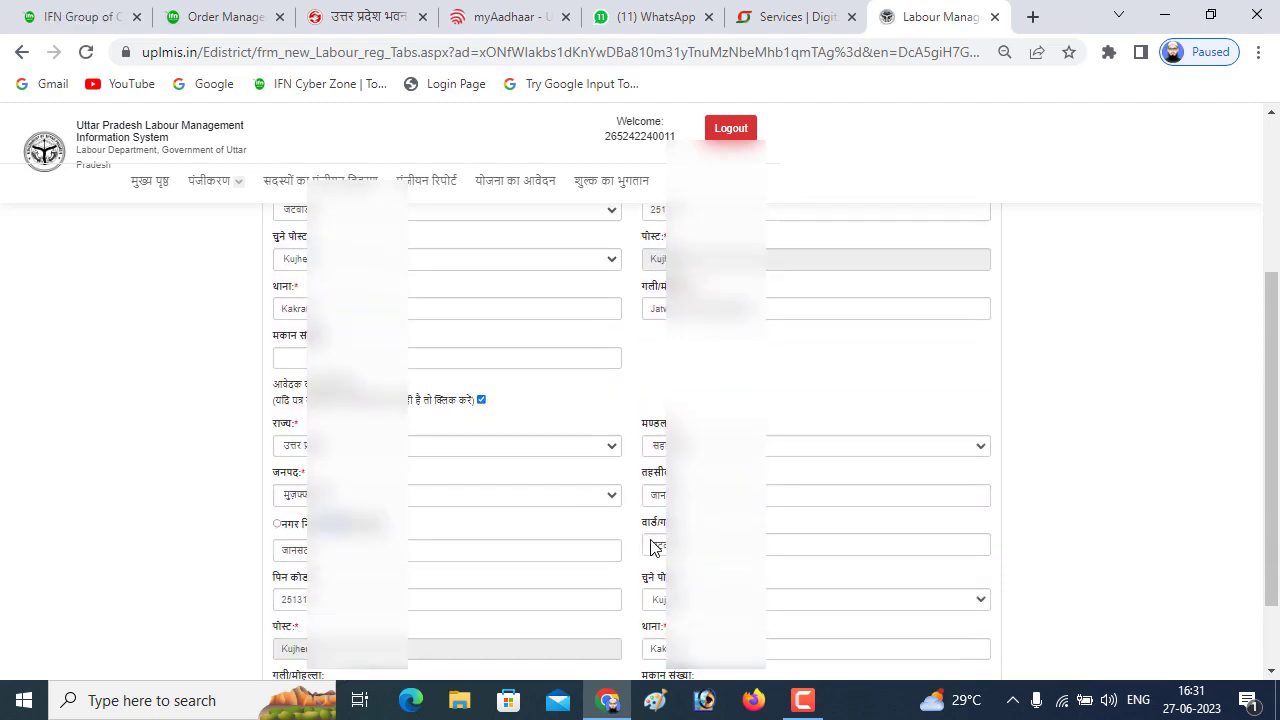
{"action": "scroll", "coordinate": [650, 547], "scroll_direction": "down", "scroll_amount": 1}
Save the address details and answer no to the working-abroad question
{"action": "left_click", "coordinate": [636, 640]}
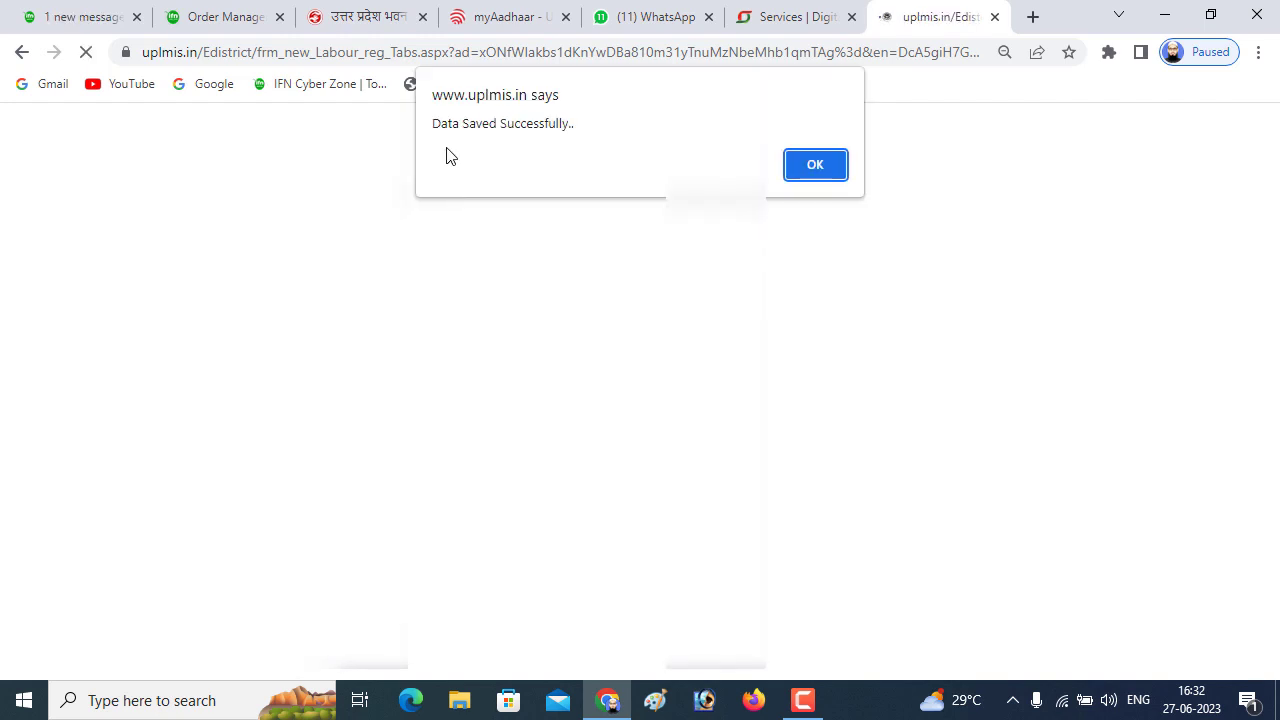
{"action": "left_click", "coordinate": [829, 170]}
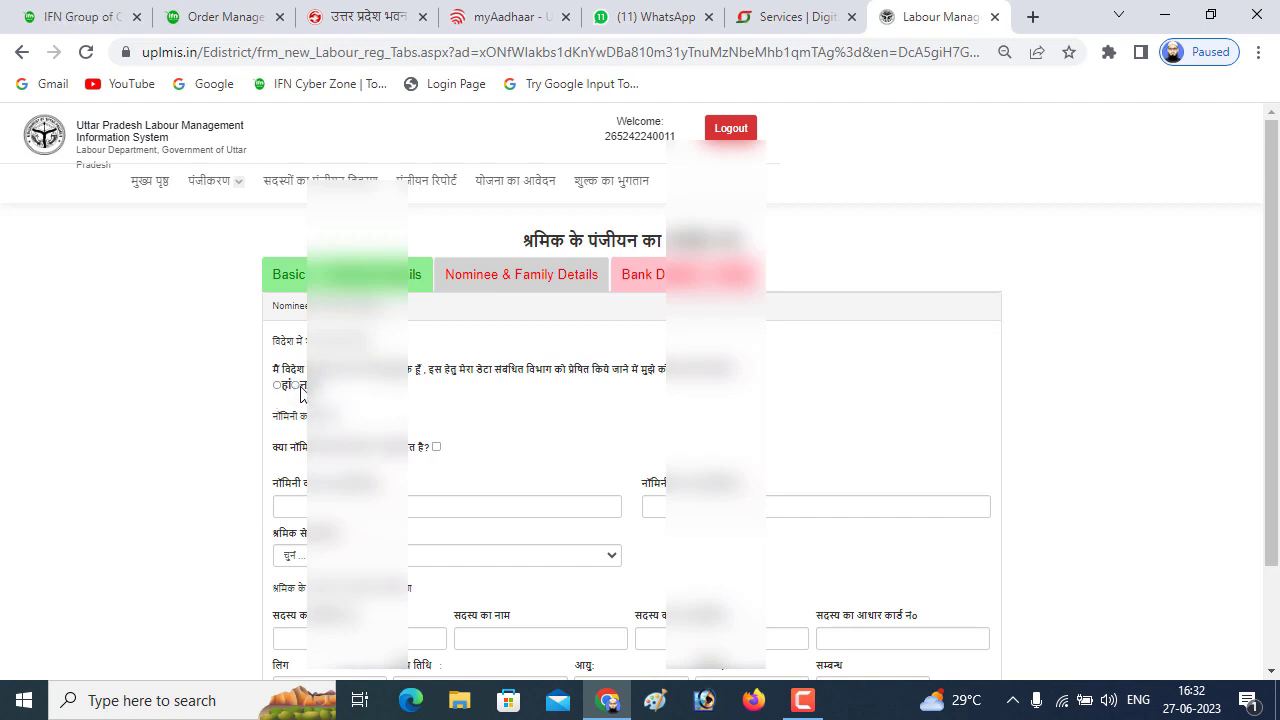
{"action": "left_click", "coordinate": [295, 385]}
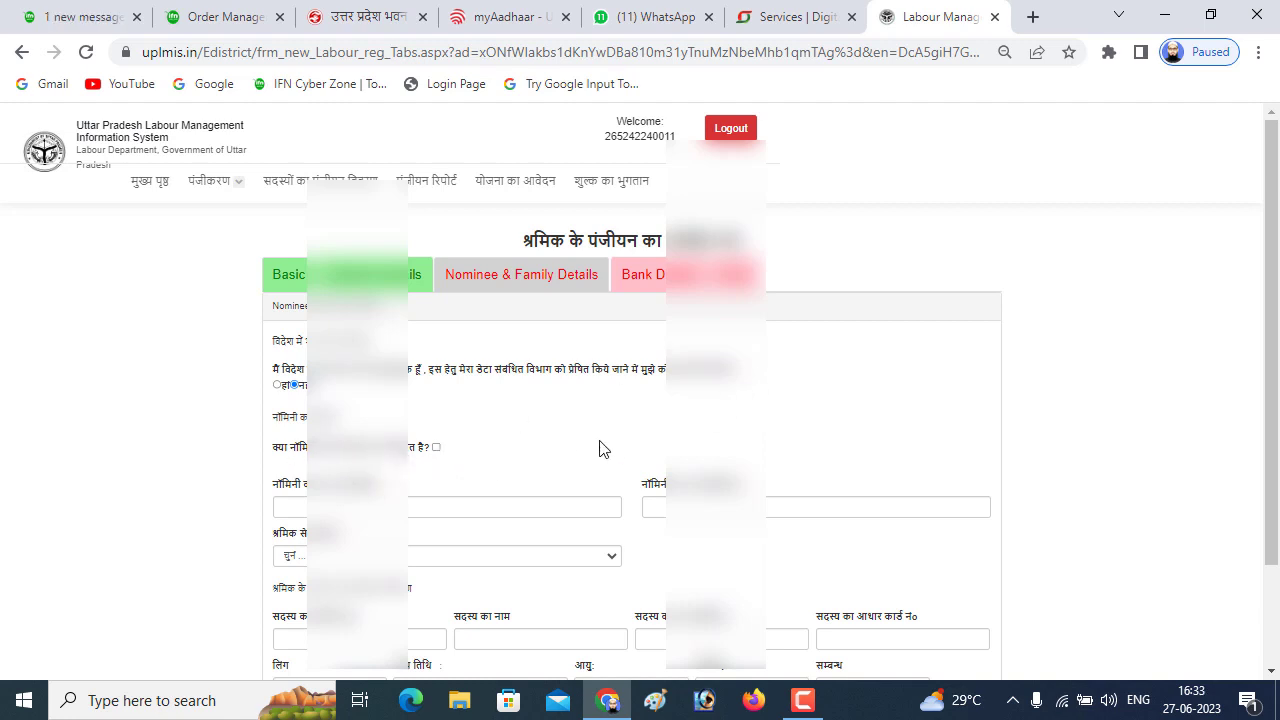
Enter the nominee's name in both English and Hindi
{"action": "scroll", "coordinate": [449, 458], "scroll_direction": "down", "scroll_amount": 1}
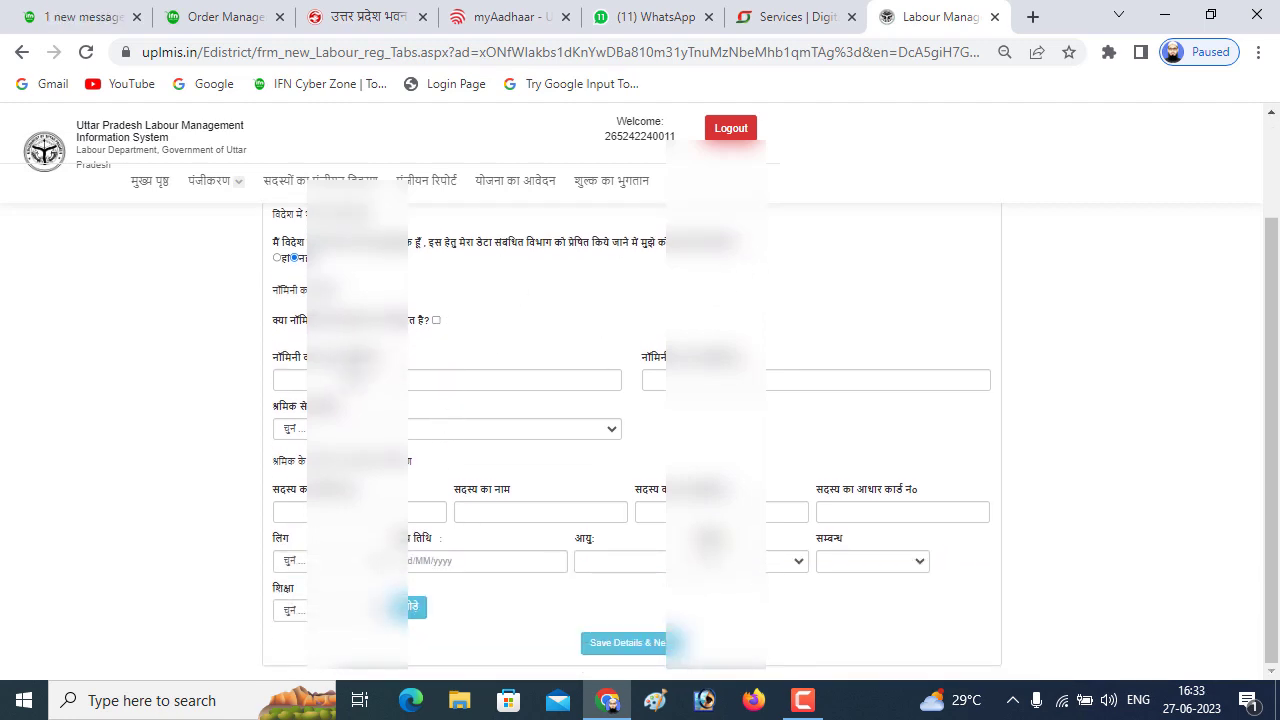
{"action": "left_click", "coordinate": [474, 377]}
{"action": "type", "text": "Afifa F"}
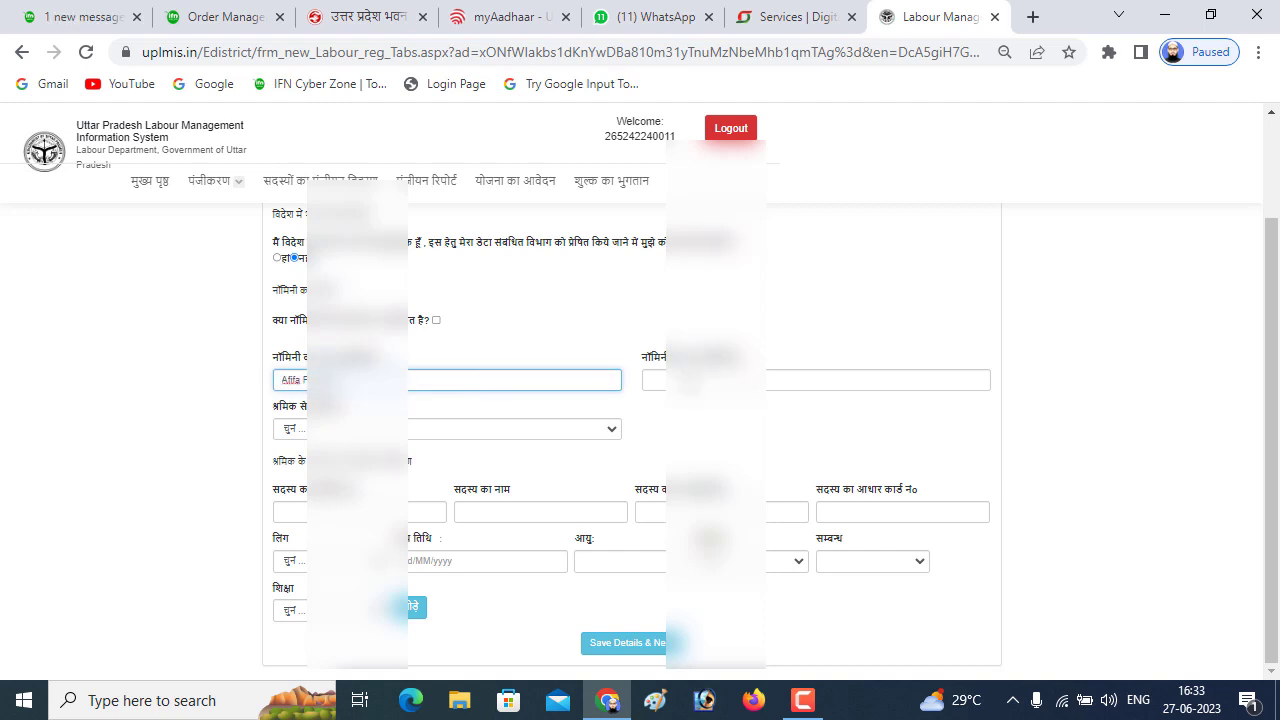
{"action": "left_click", "coordinate": [660, 380]}
{"action": "type", "text": "अफ़ीफ़ा"}
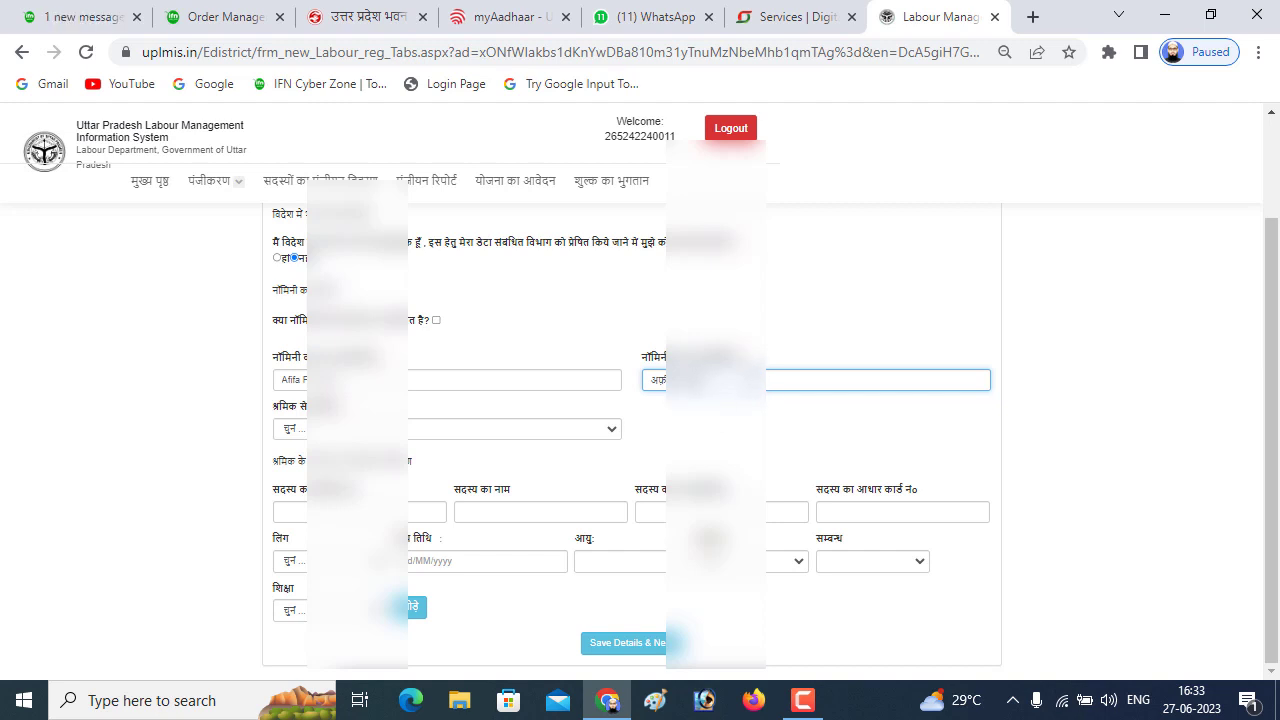
{"action": "key", "text": "alt+shift"}
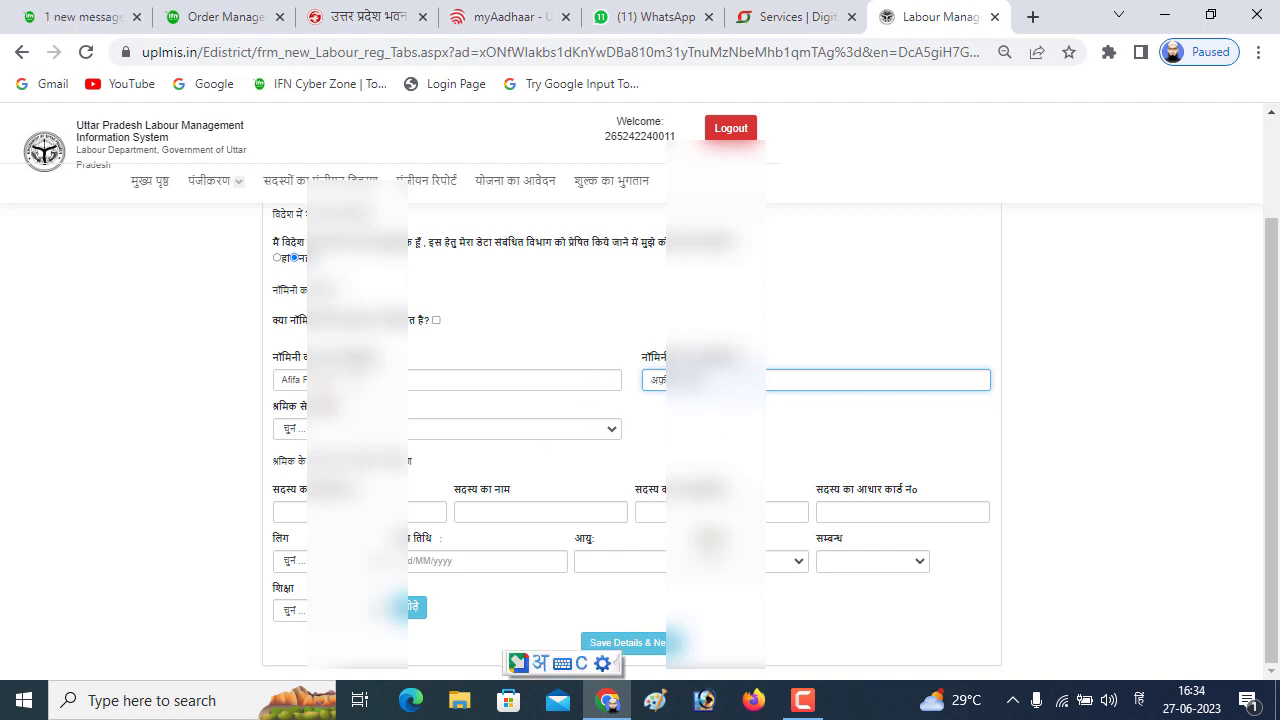
{"action": "left_click", "coordinate": [592, 430]}
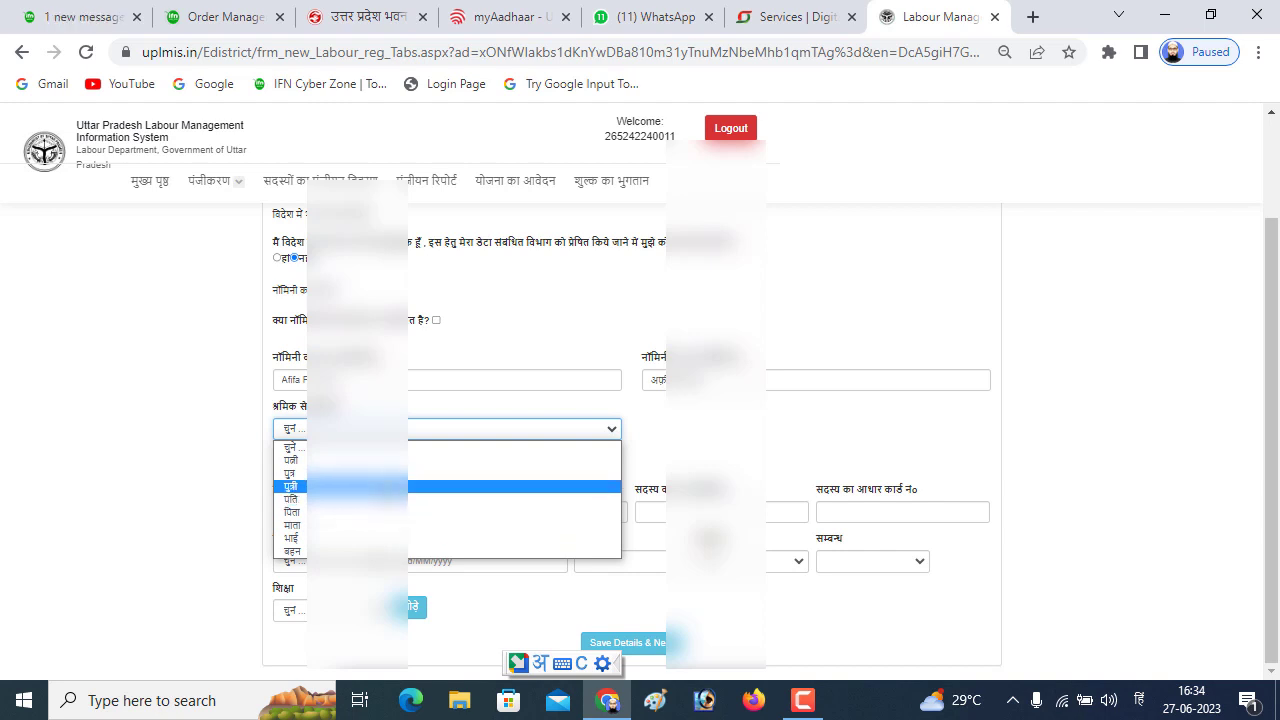
{"action": "left_click", "coordinate": [460, 486]}
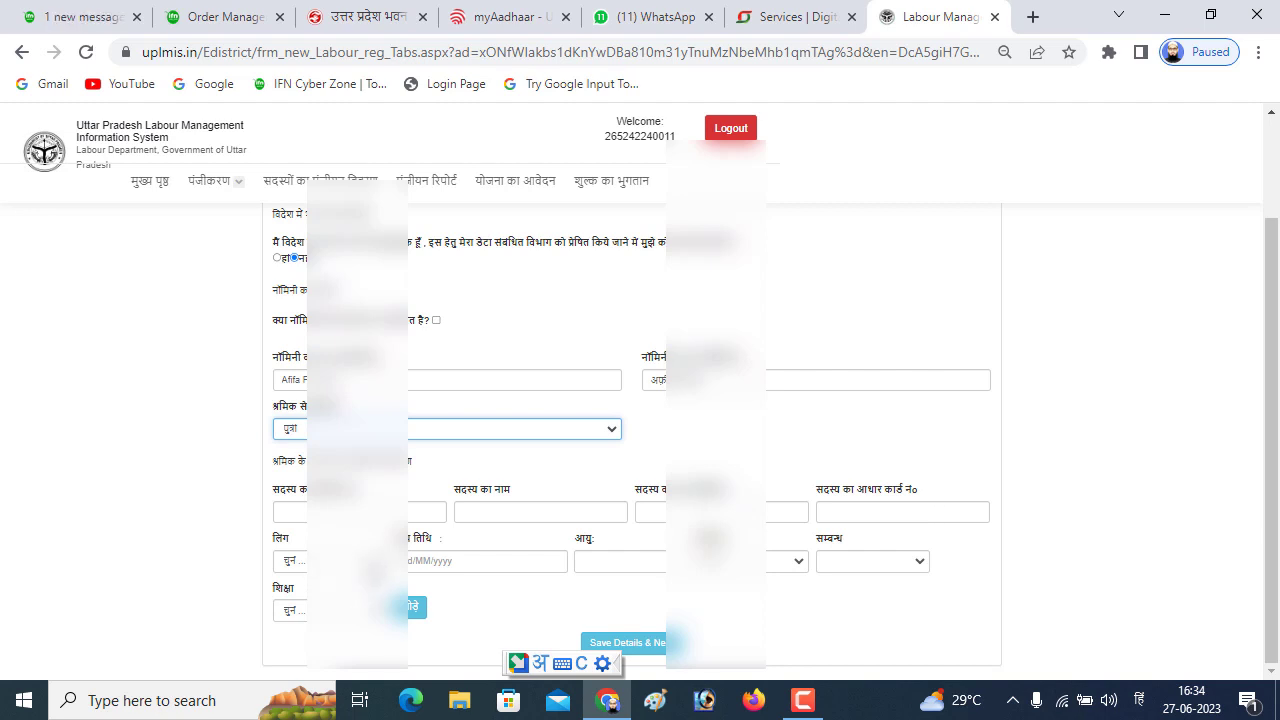
{"action": "left_click", "coordinate": [340, 561]}
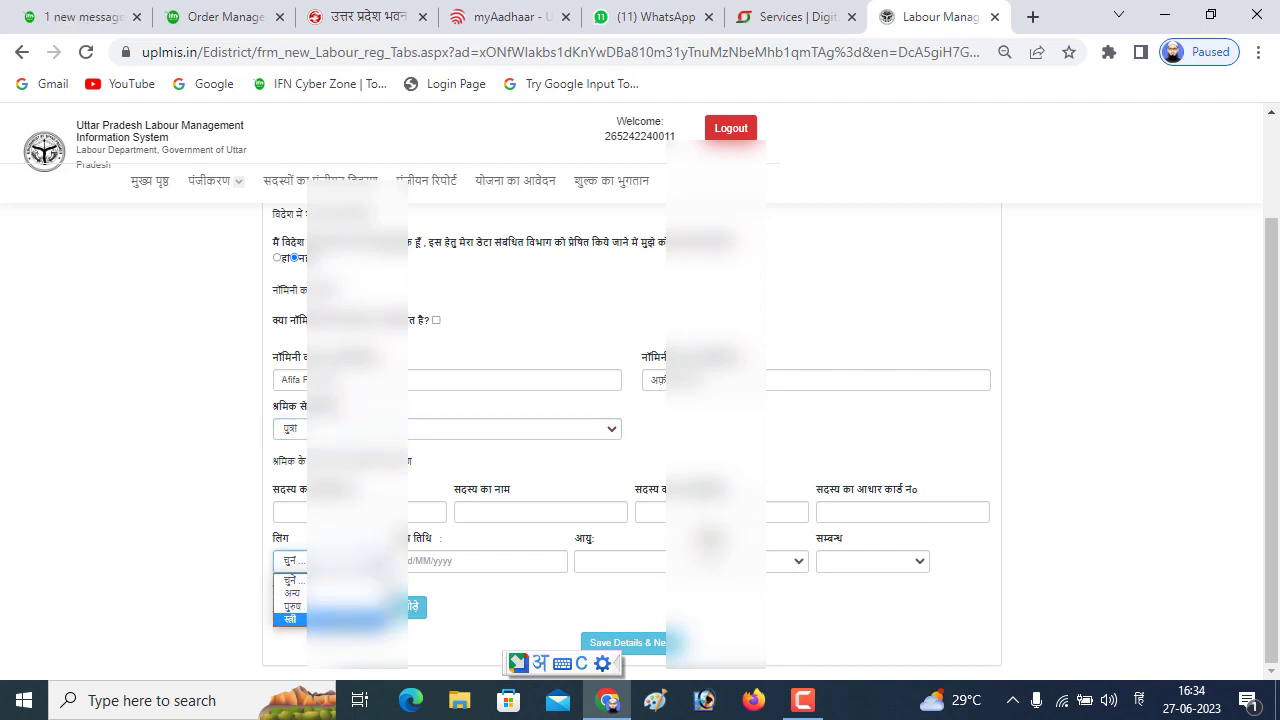
{"action": "left_click", "coordinate": [290, 619]}
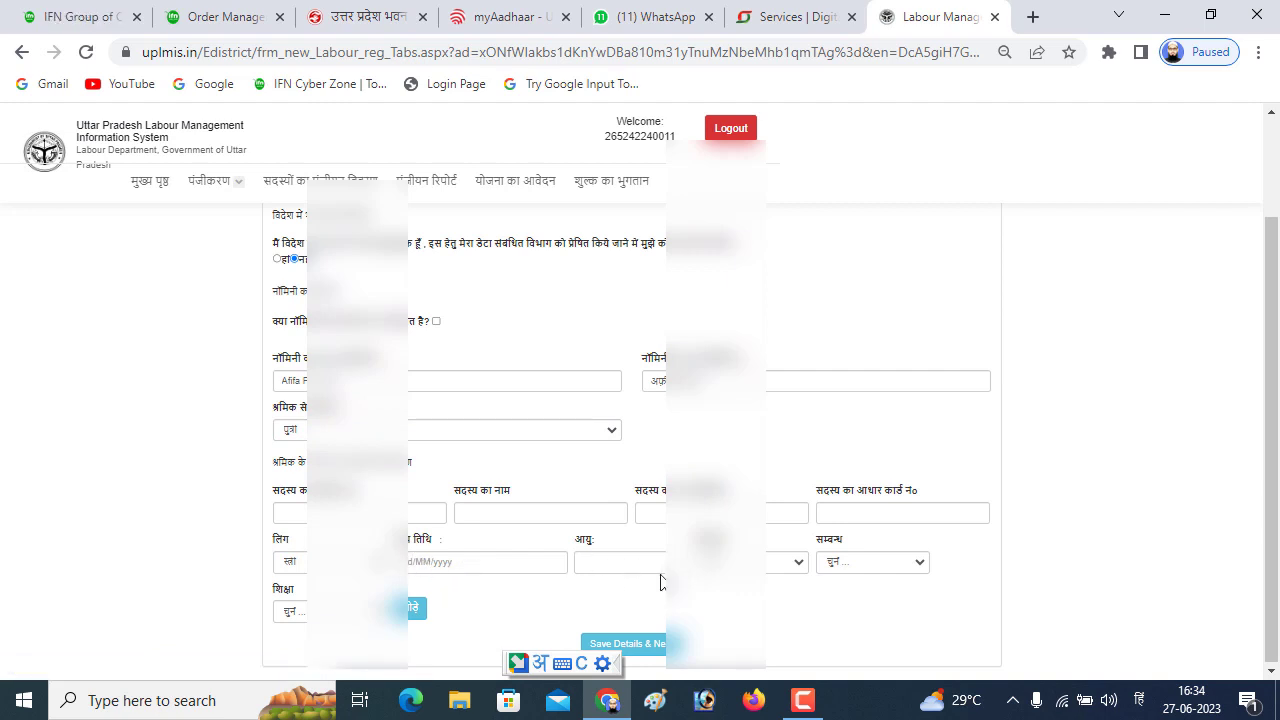
{"action": "left_click", "coordinate": [874, 564]}
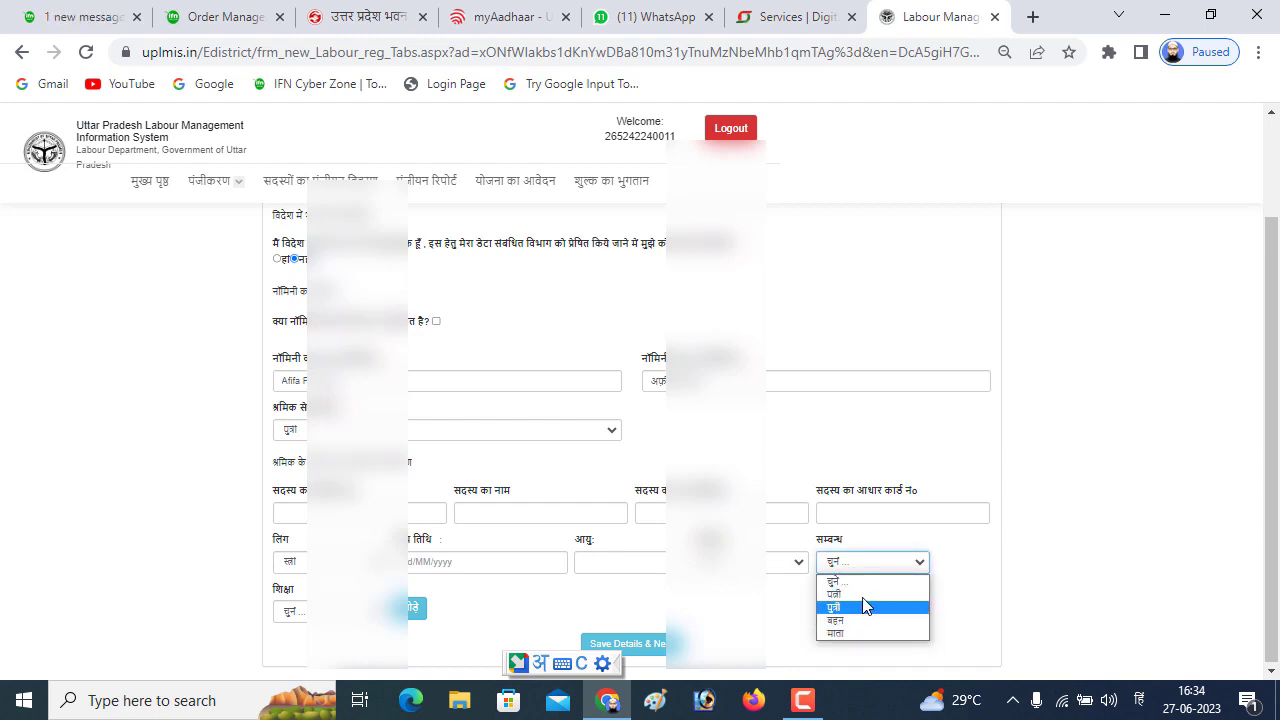
{"action": "left_click", "coordinate": [752, 603]}
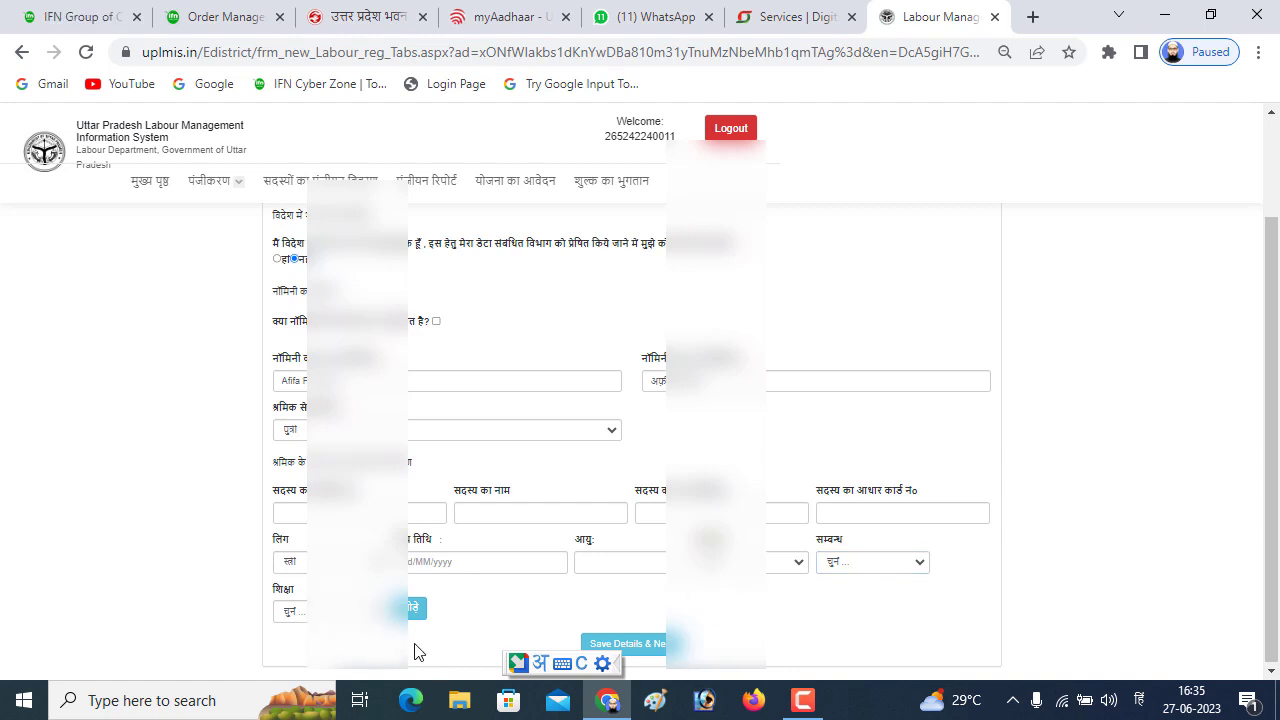
{"action": "left_click", "coordinate": [350, 611]}
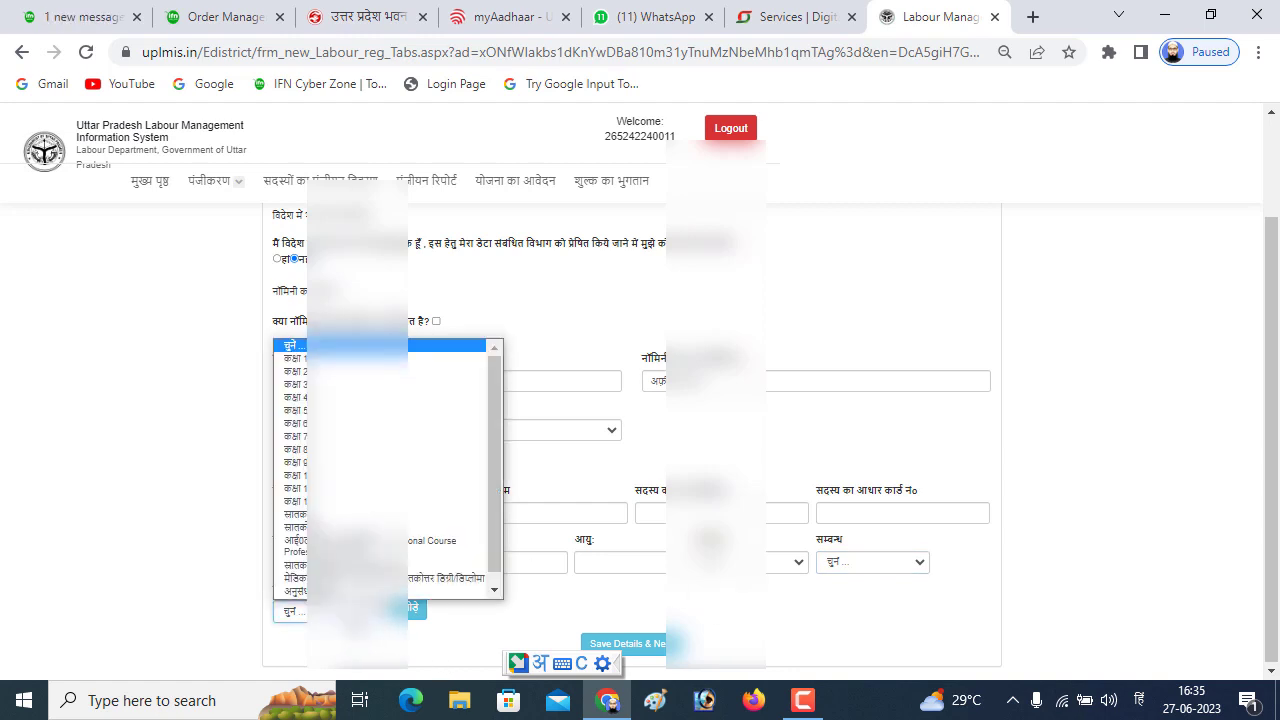
{"action": "left_click", "coordinate": [350, 448]}
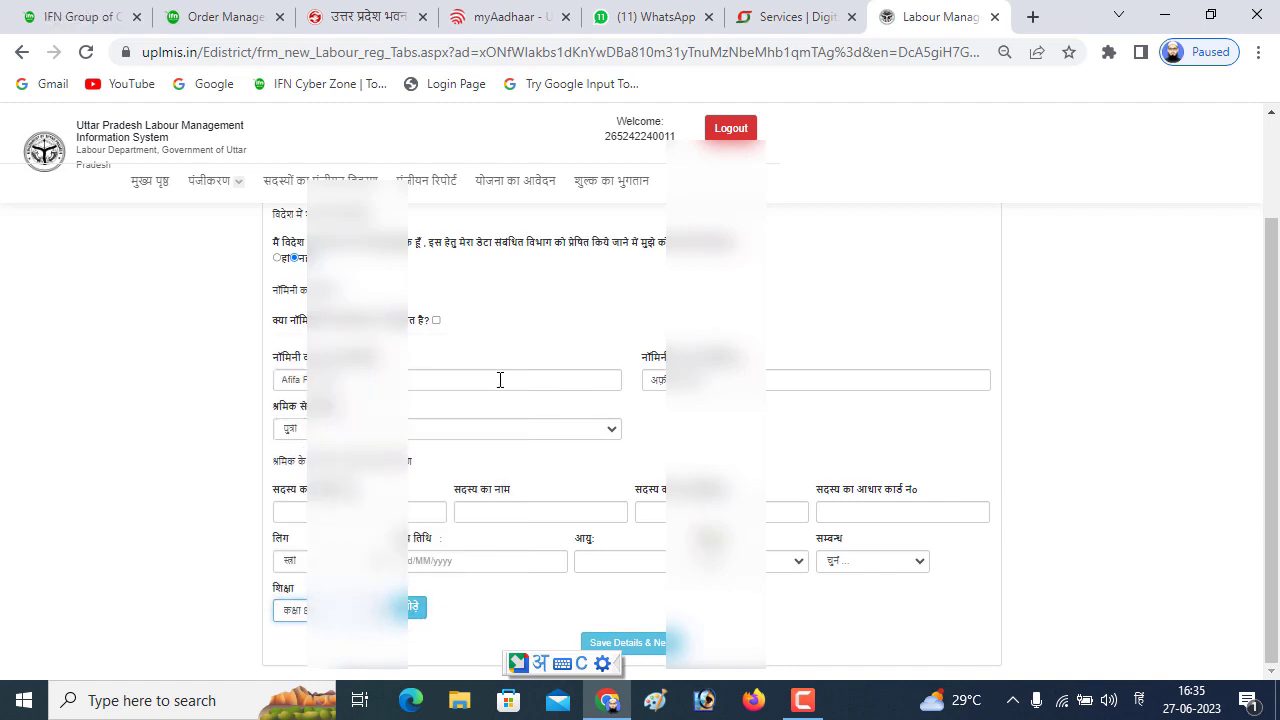
{"action": "scroll", "coordinate": [481, 412], "scroll_direction": "up", "scroll_amount": 2}
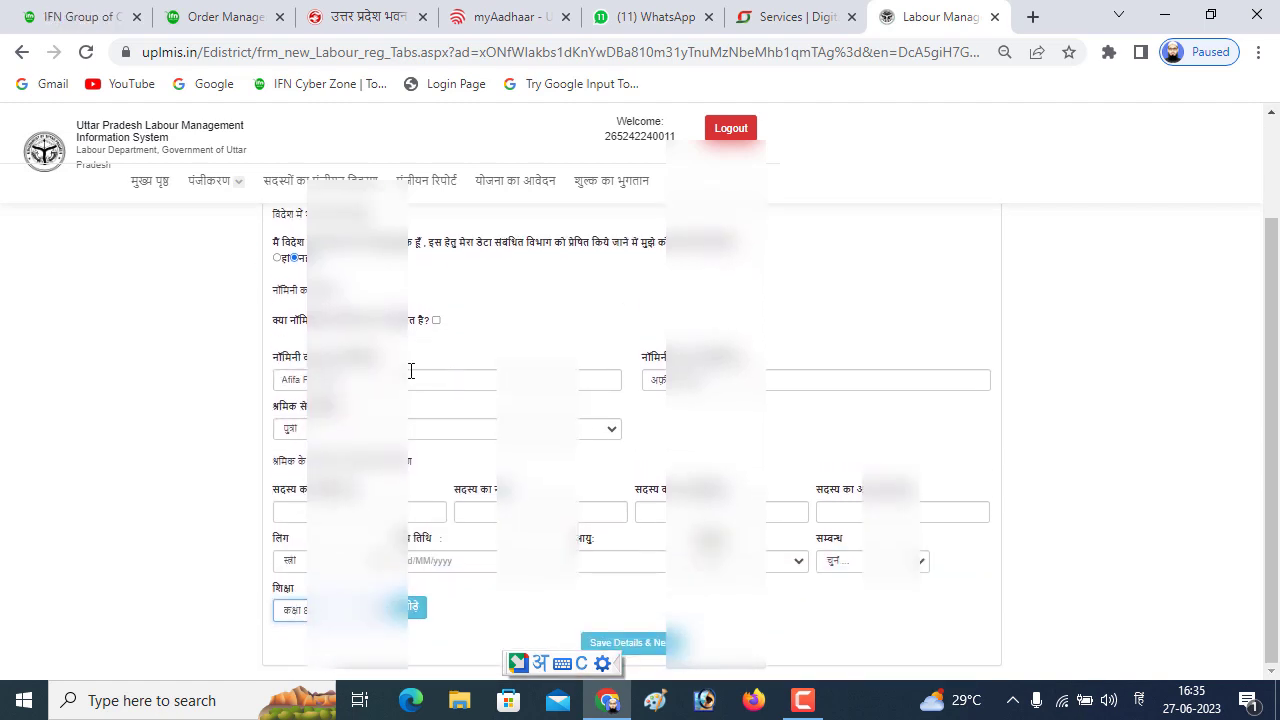
{"action": "left_click", "coordinate": [412, 607]}
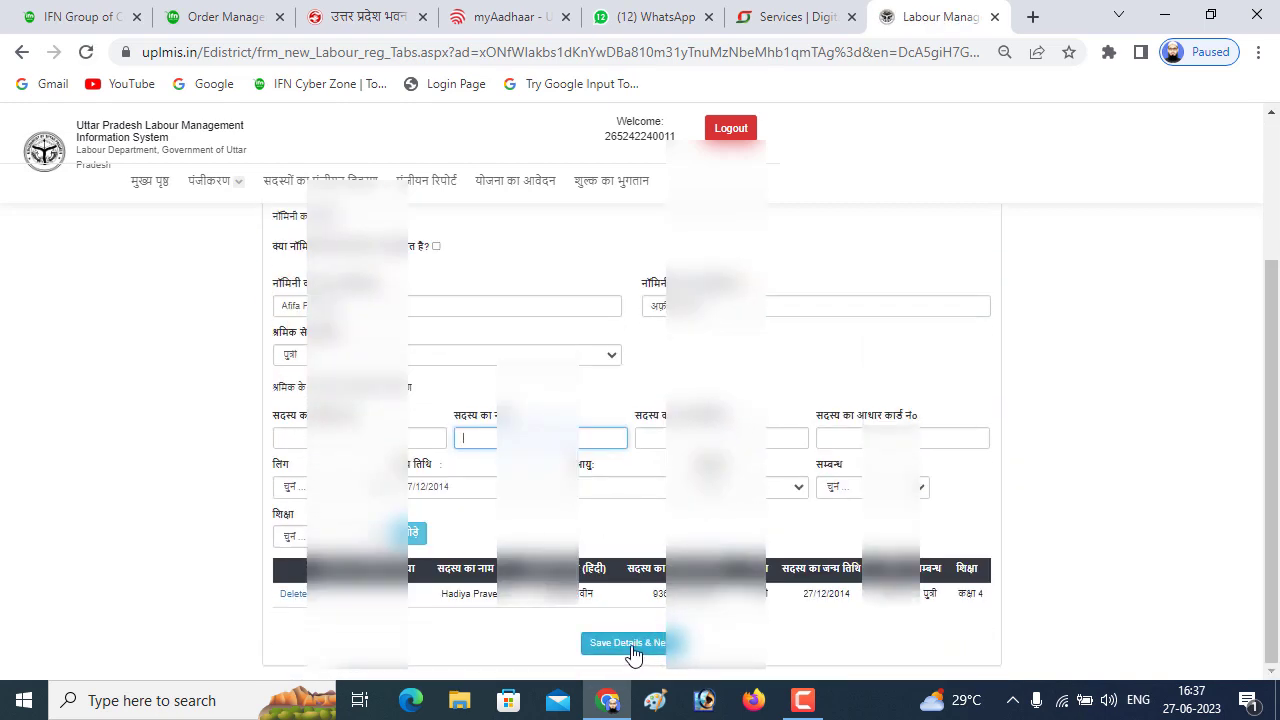
Save the nominee and family details, then set the bank account type to बचत
{"action": "left_click", "coordinate": [623, 646]}
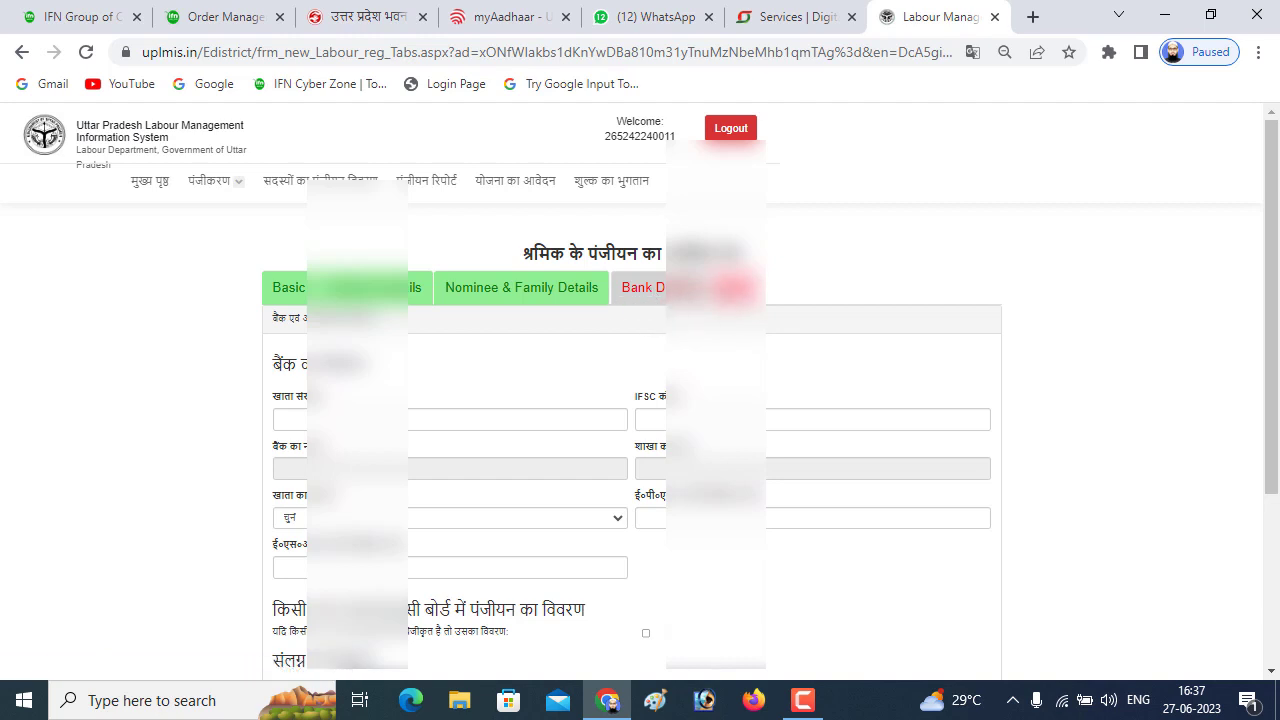
{"action": "scroll", "coordinate": [510, 316], "scroll_direction": "down", "scroll_amount": 2}
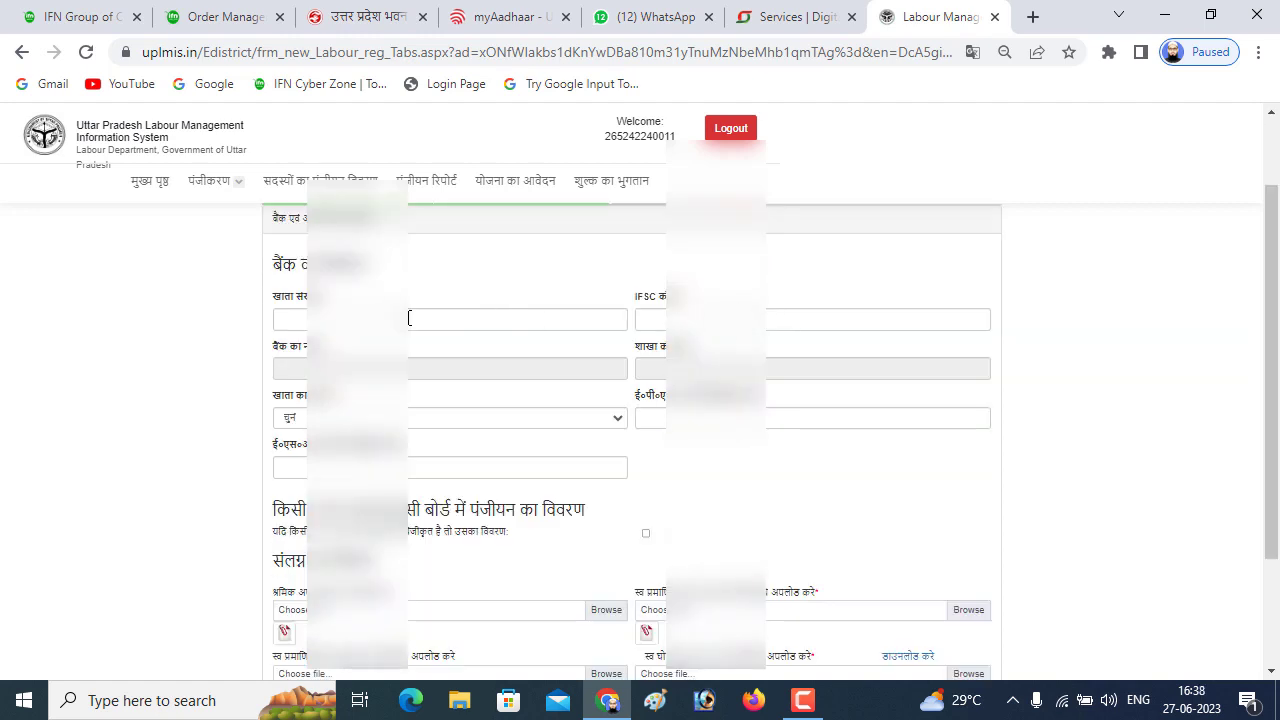
{"action": "left_click", "coordinate": [448, 426]}
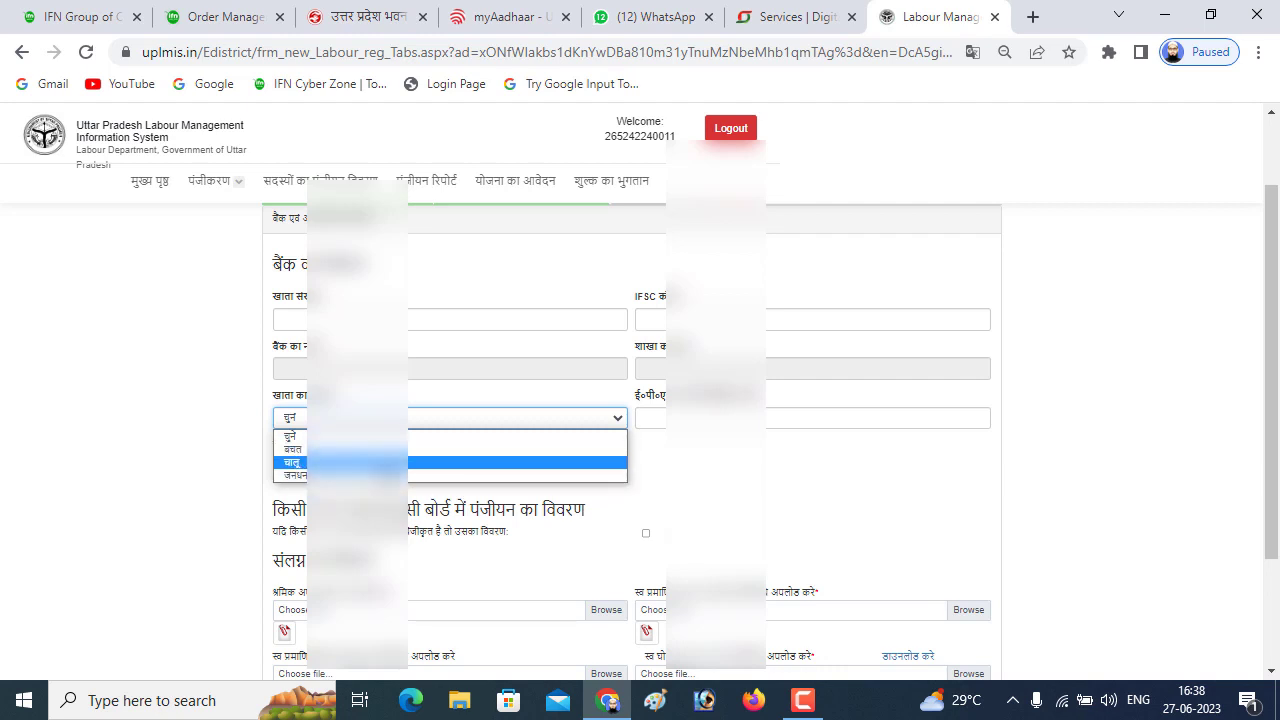
{"action": "key", "text": "Up"}
{"action": "key", "text": "Return"}
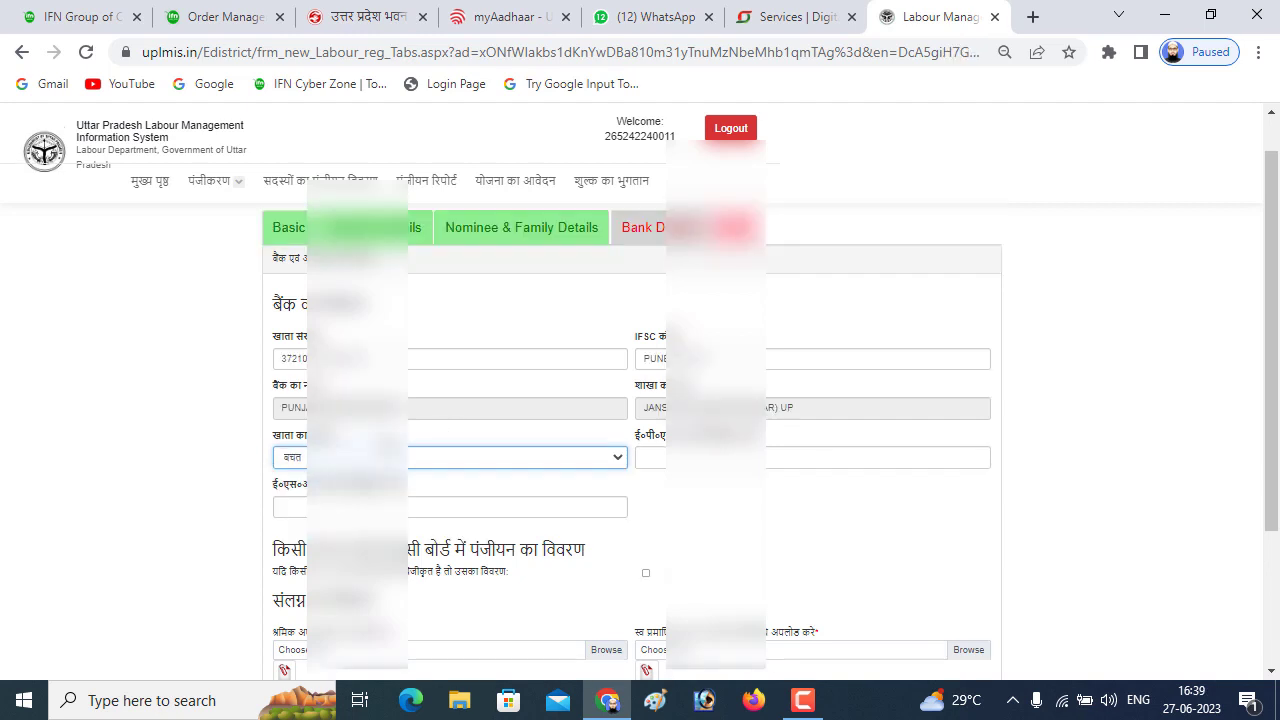
{"action": "scroll", "coordinate": [543, 563], "scroll_direction": "down", "scroll_amount": 2}
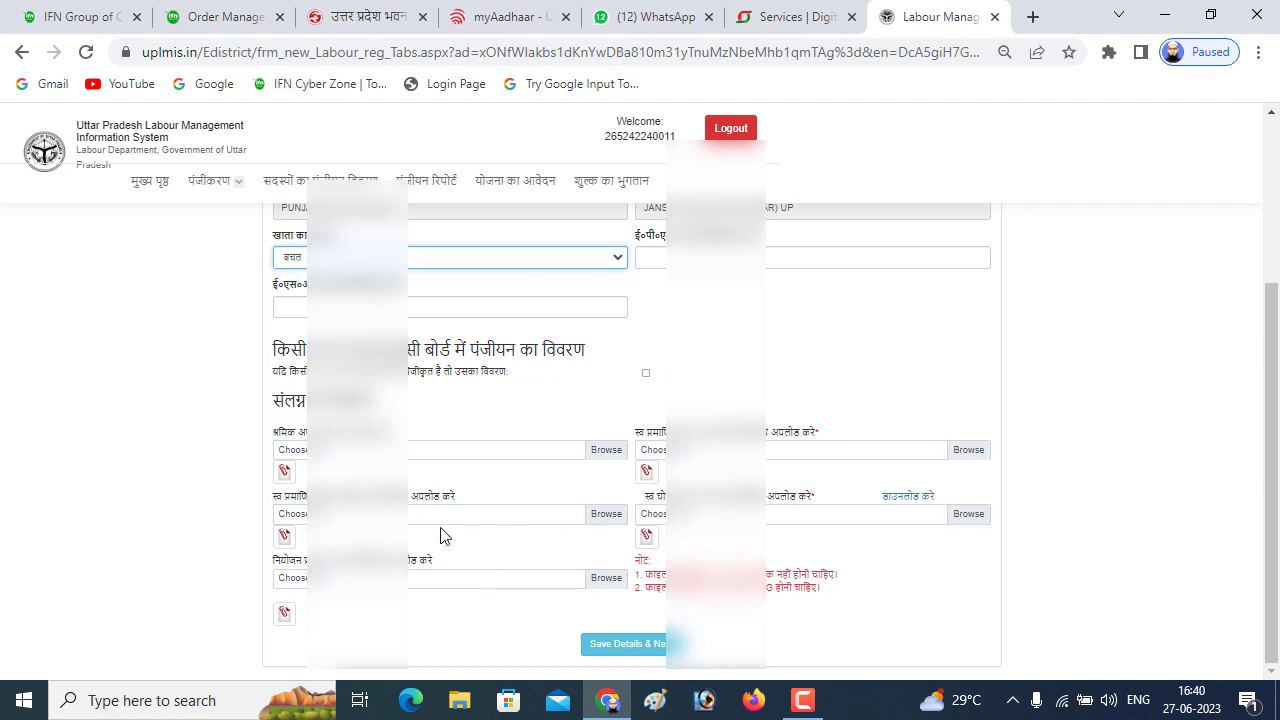
Review the uploaded documents and save the bank and document details to reach the declarations
{"action": "scroll", "coordinate": [410, 455], "scroll_direction": "down", "scroll_amount": 2}
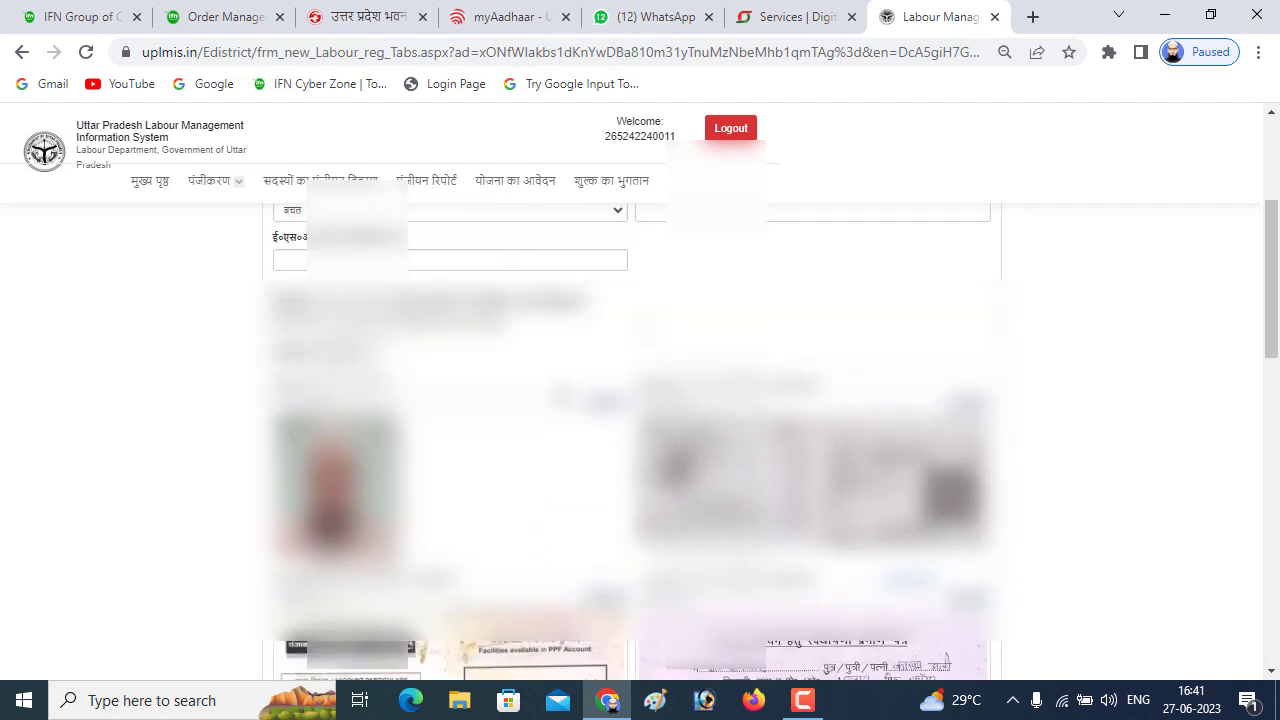
{"action": "scroll", "coordinate": [543, 447], "scroll_direction": "down", "scroll_amount": 5}
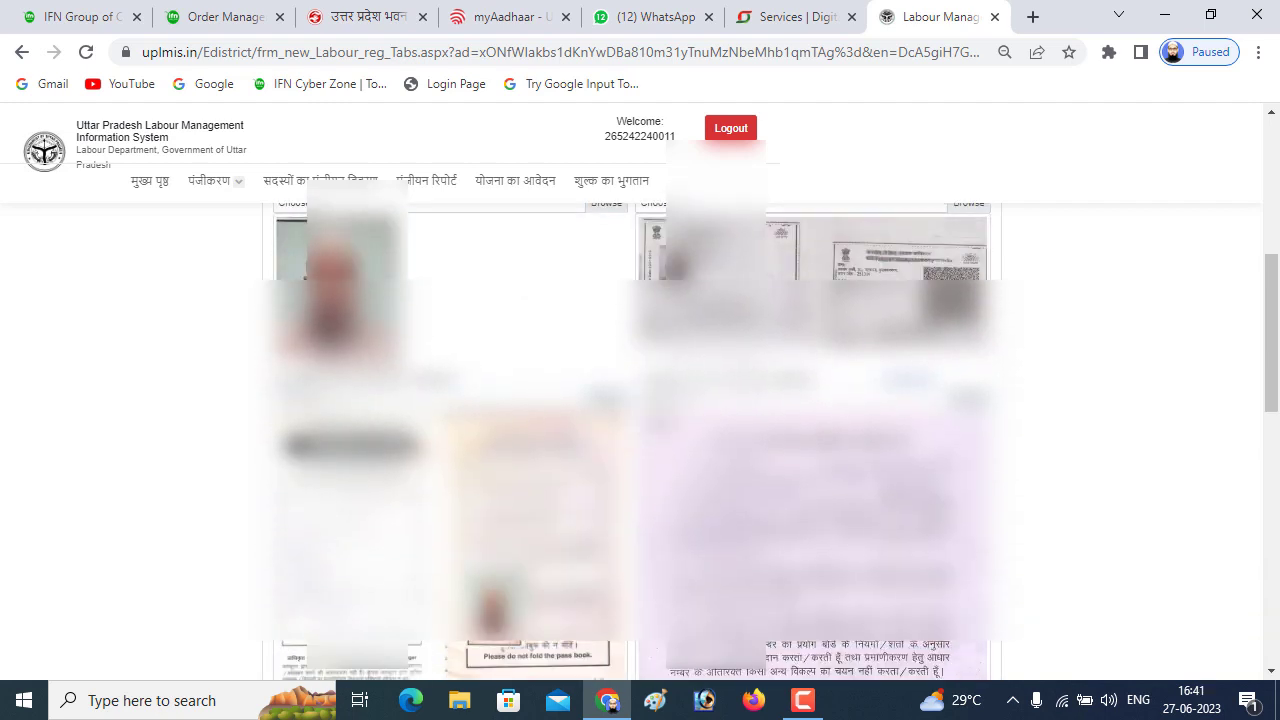
{"action": "scroll", "coordinate": [622, 446], "scroll_direction": "up", "scroll_amount": 3}
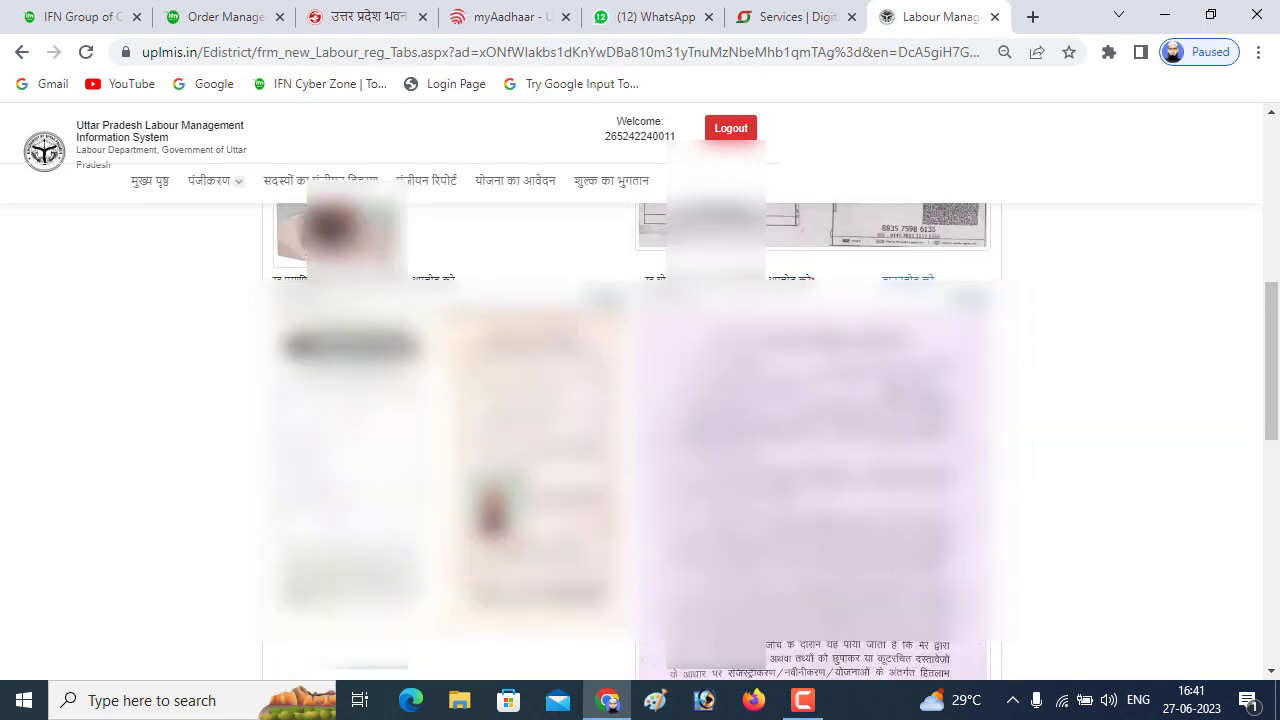
{"action": "scroll", "coordinate": [632, 420], "scroll_direction": "up", "scroll_amount": 5}
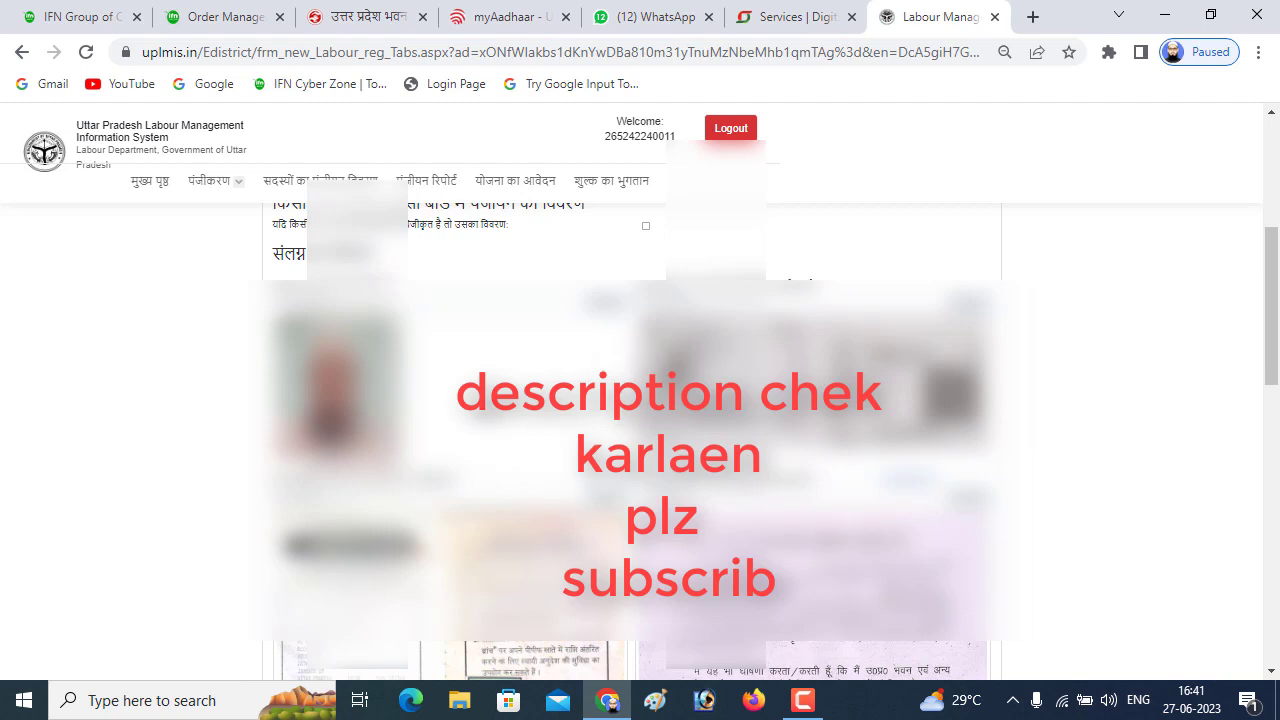
{"action": "scroll", "coordinate": [640, 650], "scroll_direction": "down", "scroll_amount": 10}
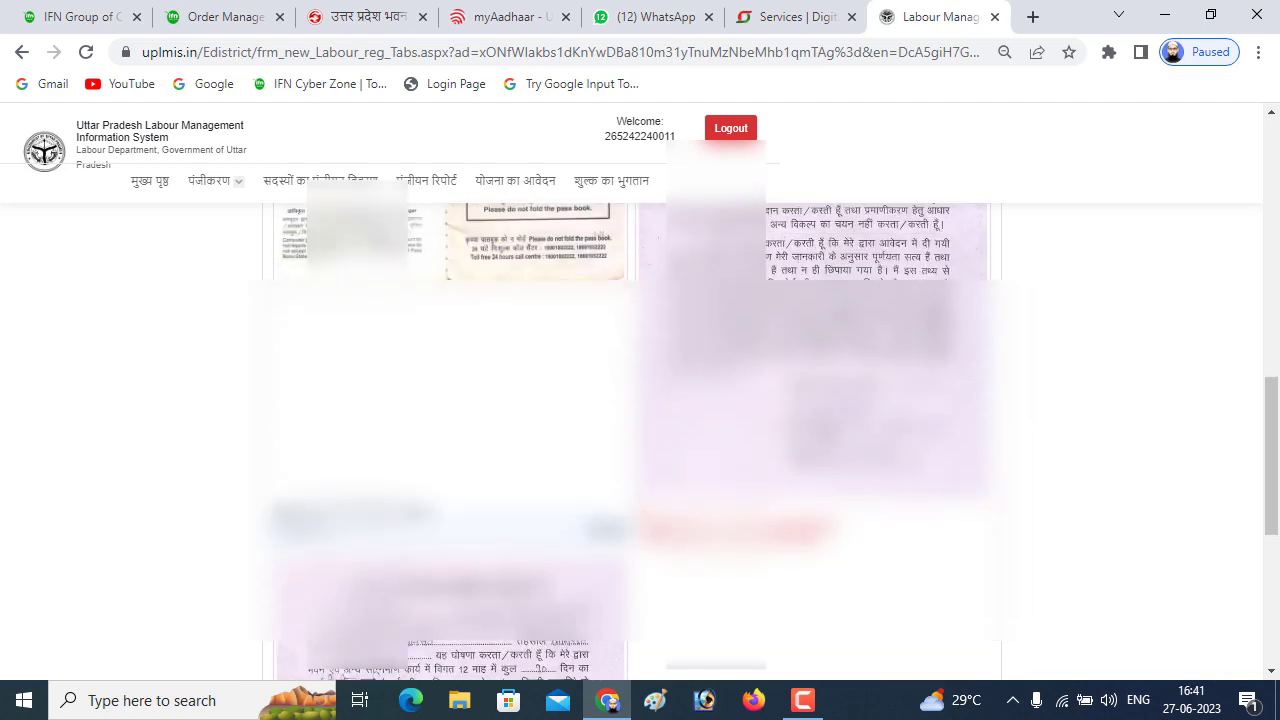
{"action": "left_click", "coordinate": [630, 645]}
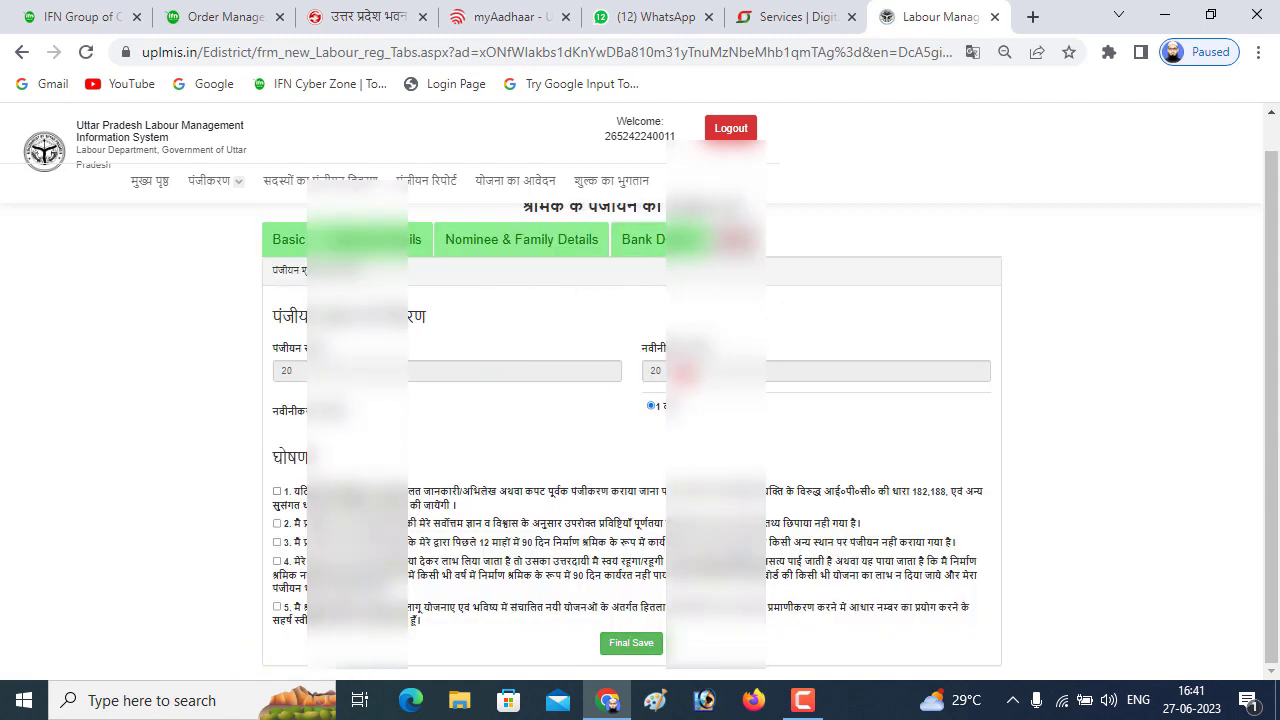
Tick all five registration declarations and submit the application with Final Save
{"action": "left_click", "coordinate": [277, 491]}
{"action": "left_click", "coordinate": [277, 523]}
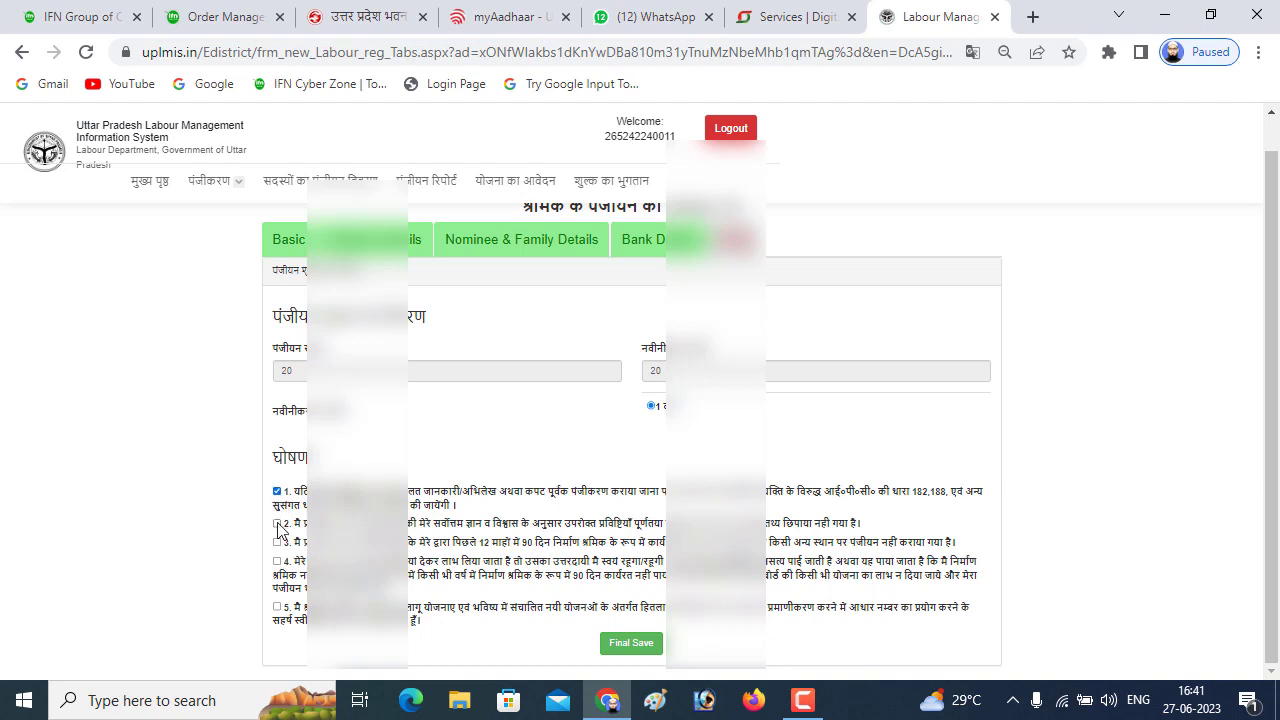
{"action": "left_click", "coordinate": [277, 542]}
{"action": "left_click", "coordinate": [277, 561]}
{"action": "left_click", "coordinate": [278, 606]}
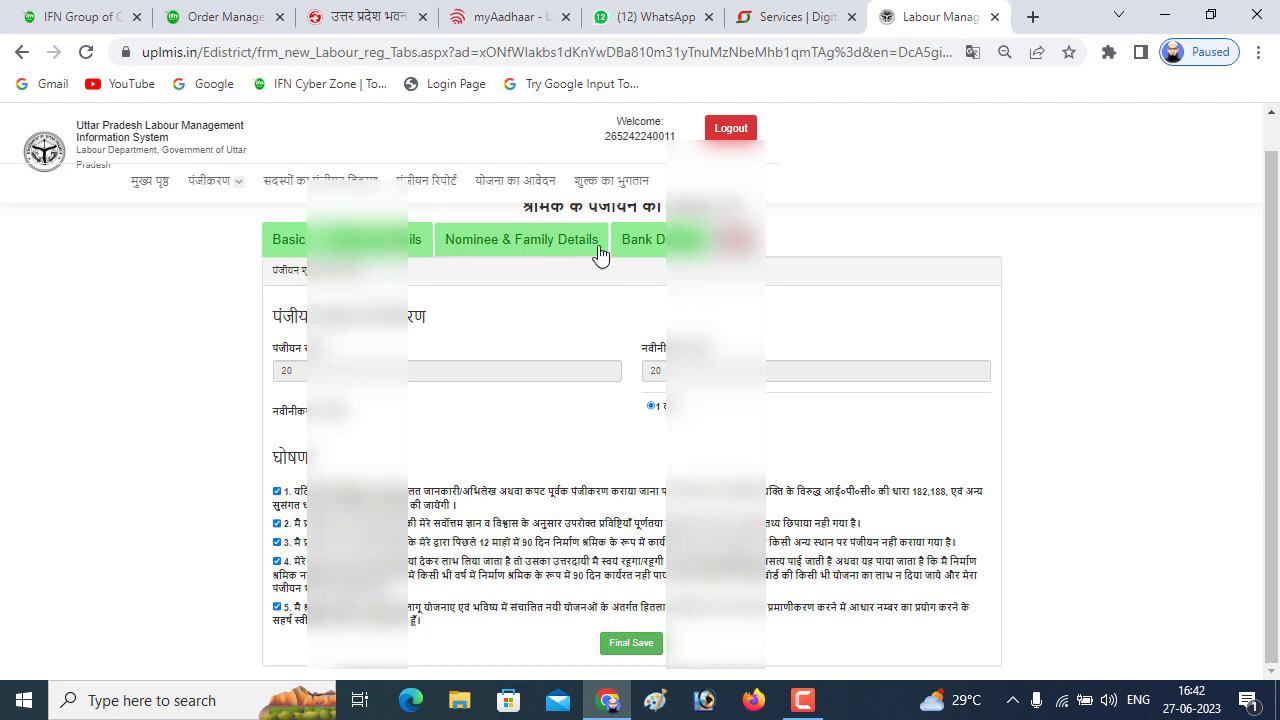
{"action": "left_click", "coordinate": [624, 645]}
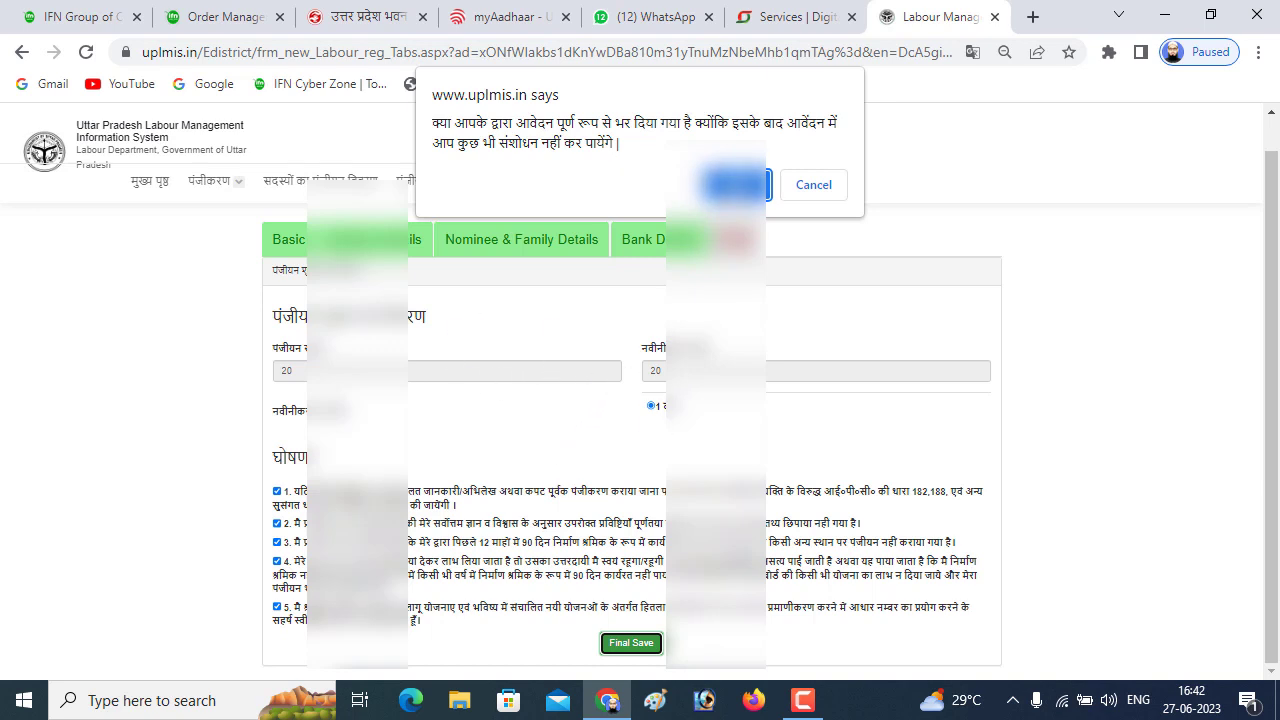
Confirm the application is complete and select the green message showing the application number
{"action": "left_click", "coordinate": [738, 184]}
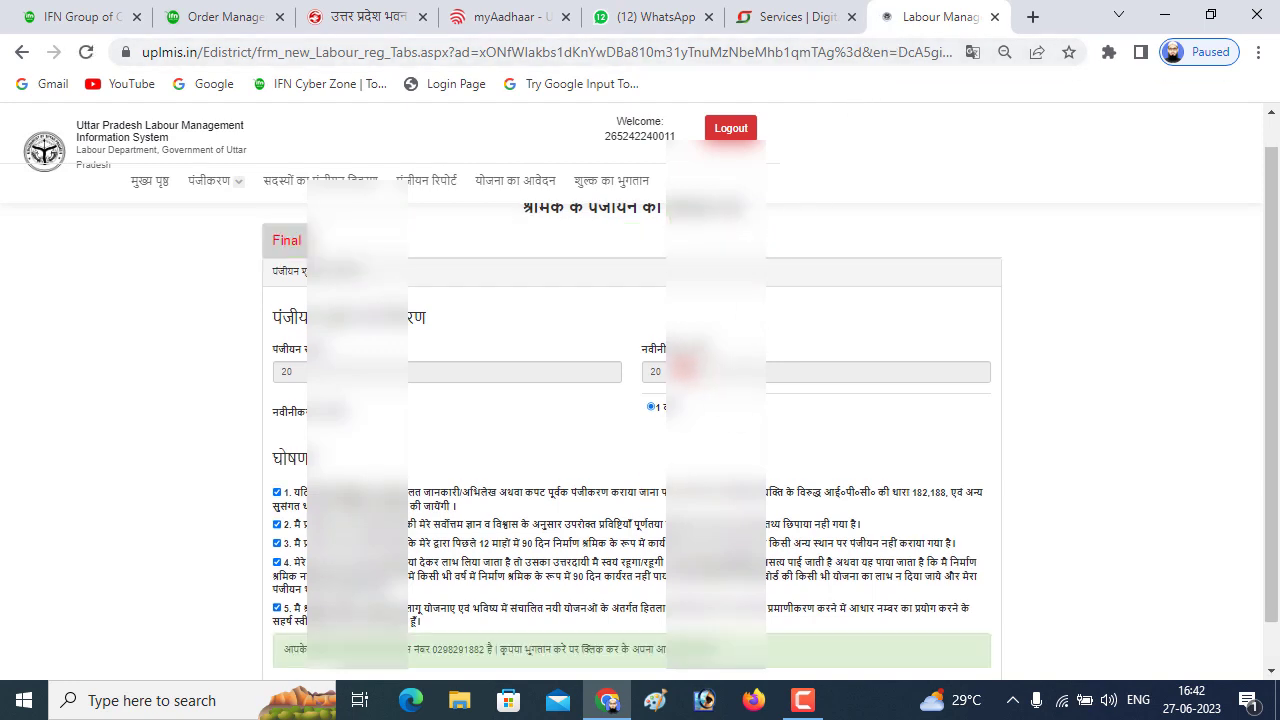
{"action": "scroll", "coordinate": [770, 413], "scroll_direction": "down", "scroll_amount": 1}
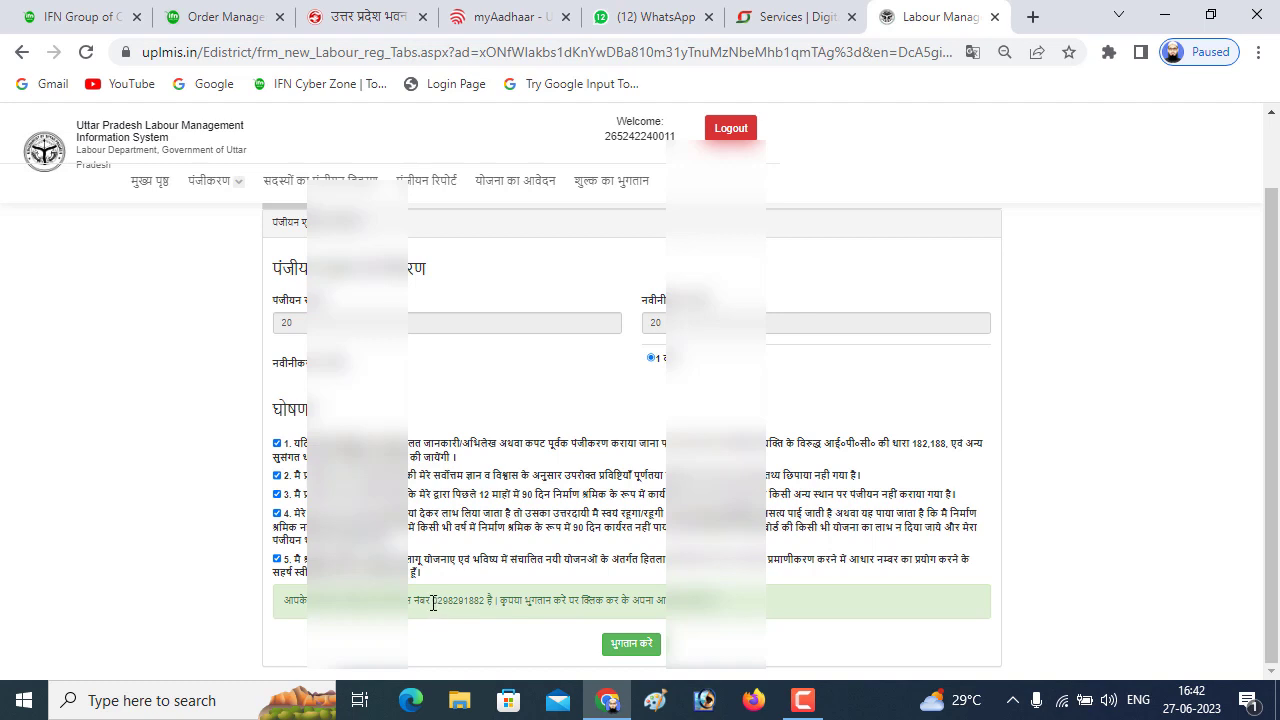
{"action": "triple_click", "coordinate": [433, 603]}
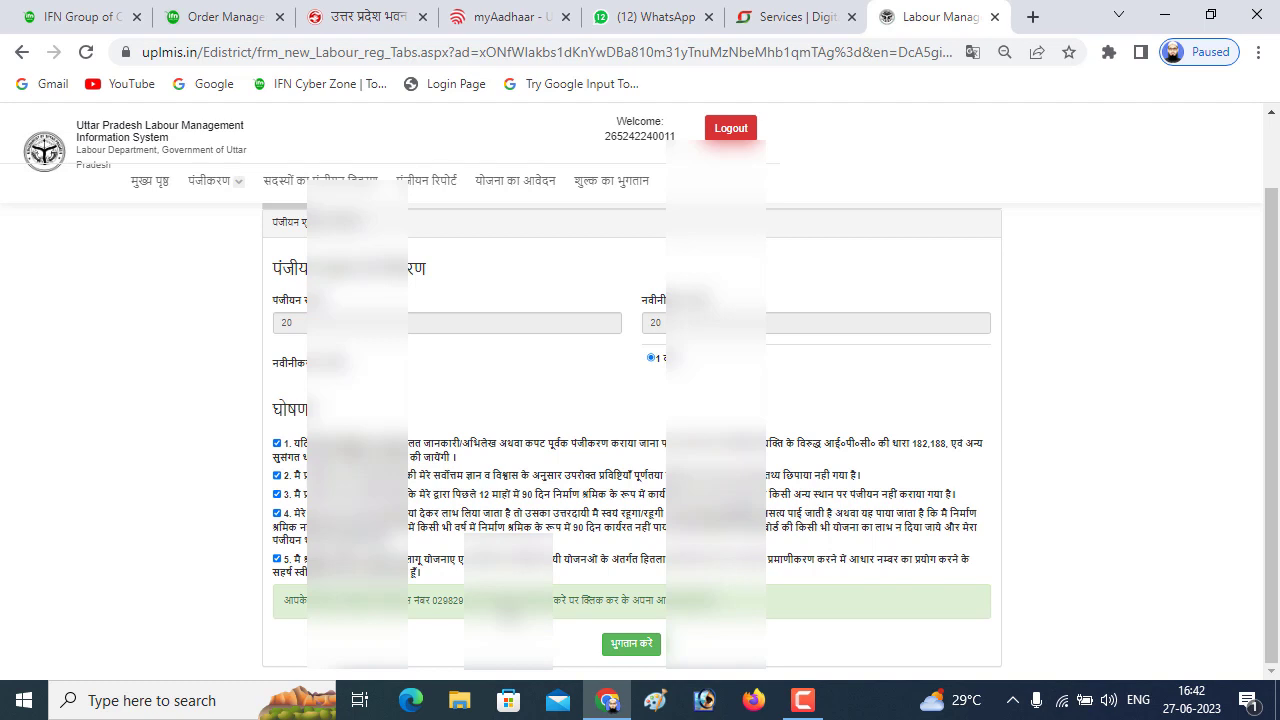
Go to the registration fee payment page using the green भुगतान करे button
{"action": "left_click", "coordinate": [631, 645]}
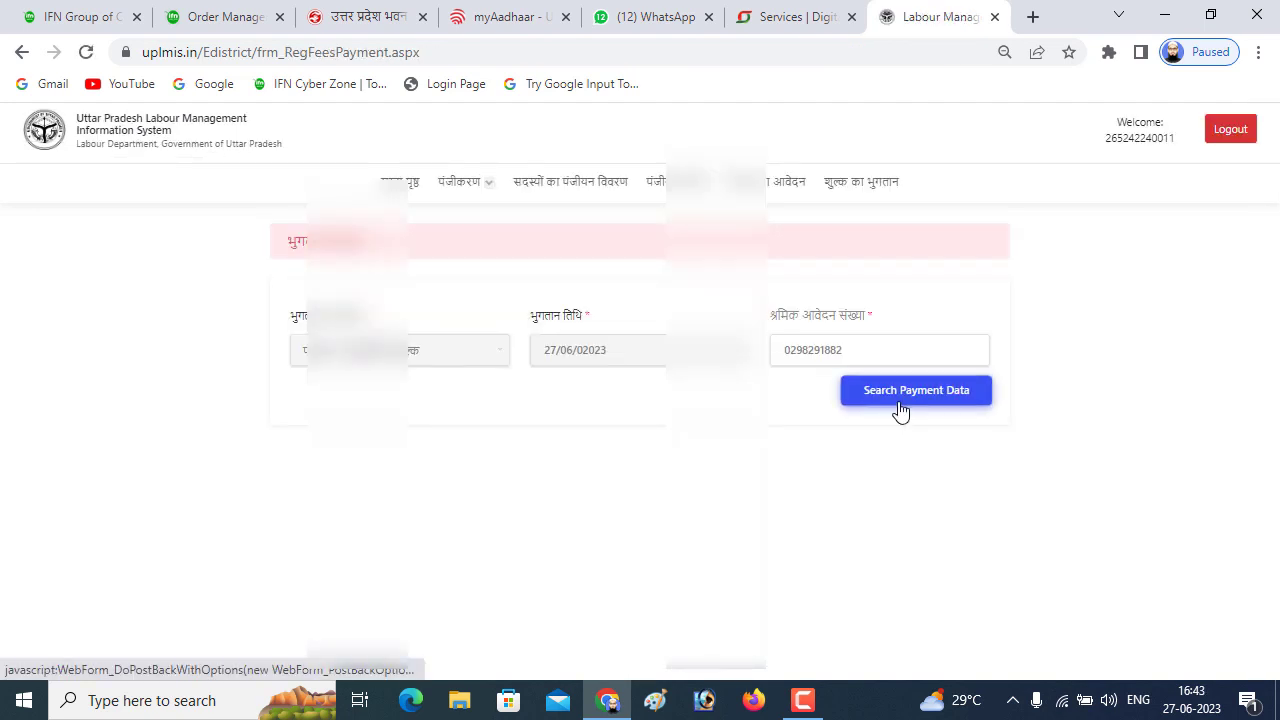